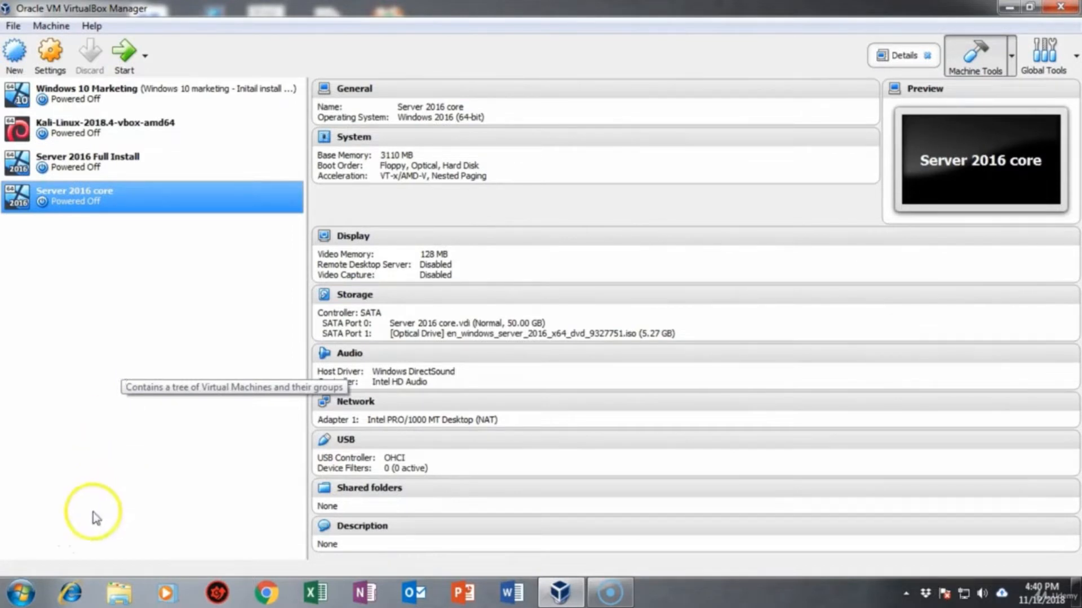
pyautogui.click(35, 549)
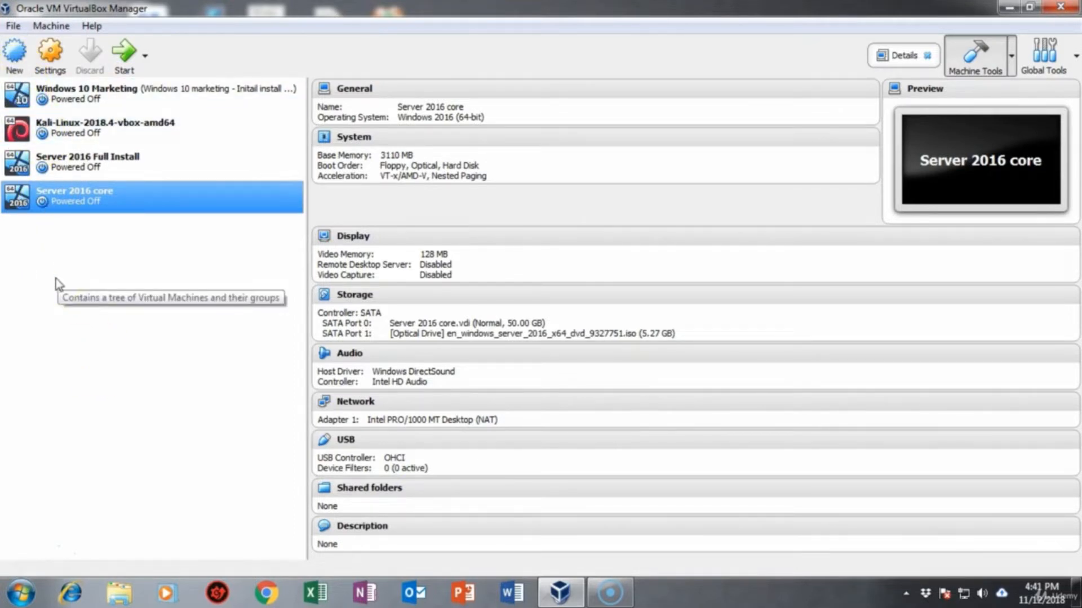
# - Start a new virtual machine named Windows 10, with type Microsoft Windows and version Windows 10 (64-bit)
pyautogui.click(16, 55)
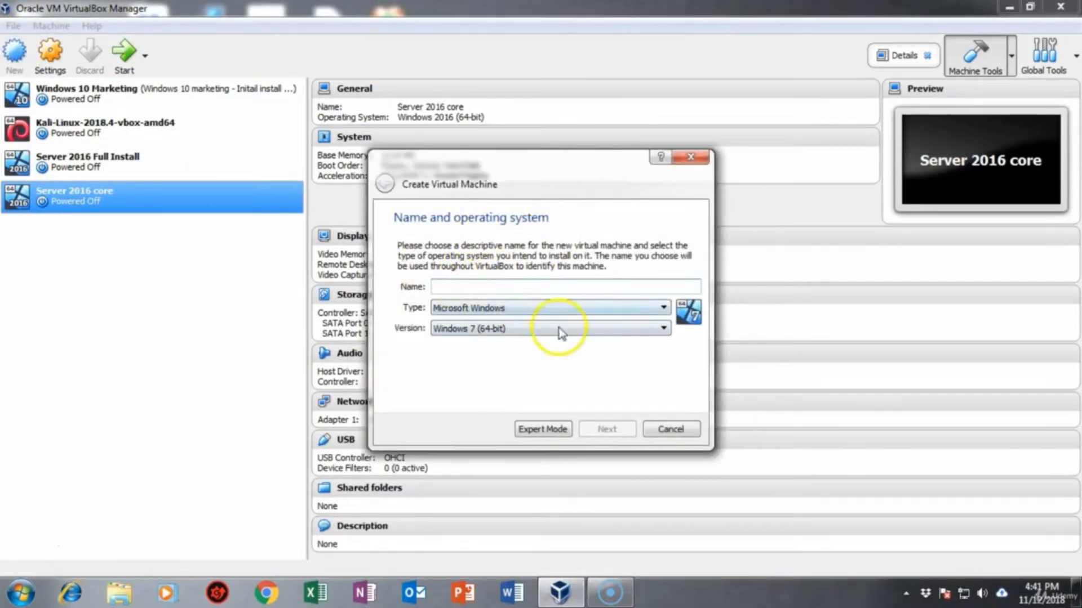
pyautogui.click(665, 331)
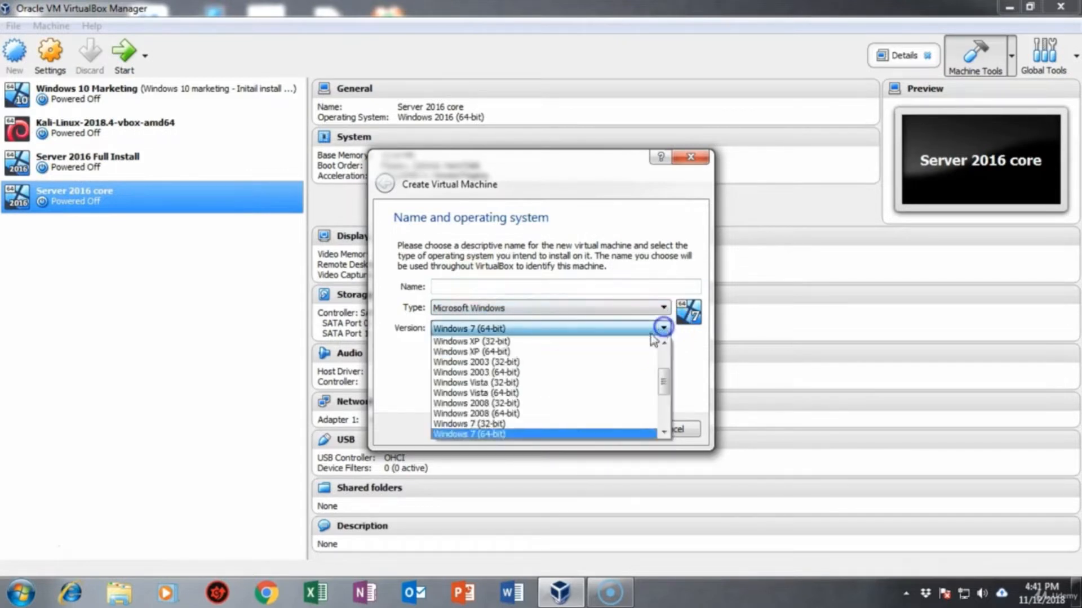
pyautogui.scroll(-3, 541, 384)
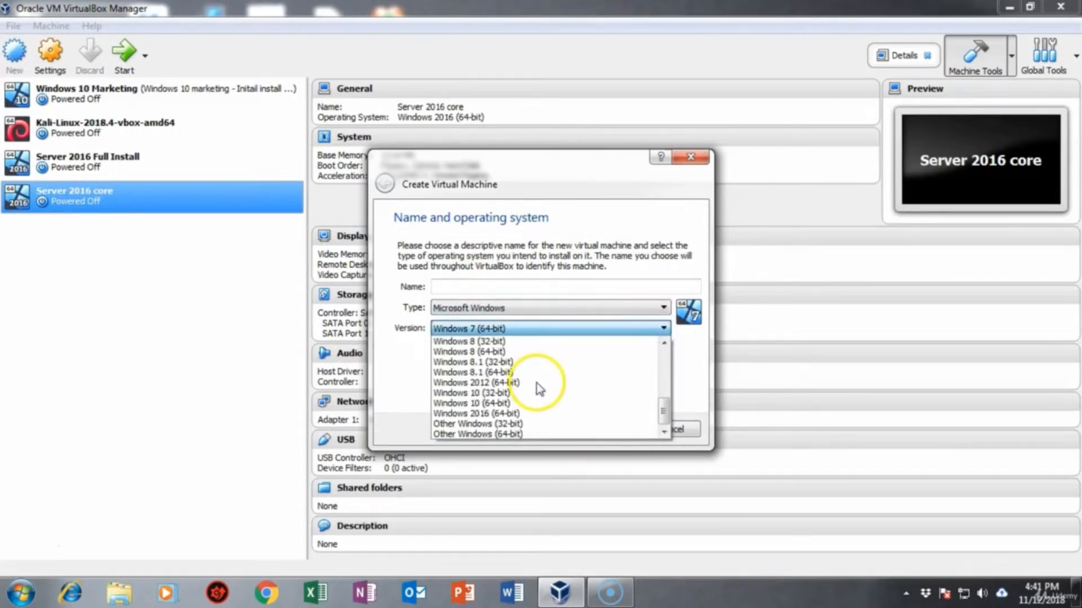
pyautogui.click(505, 403)
pyautogui.click(447, 290)
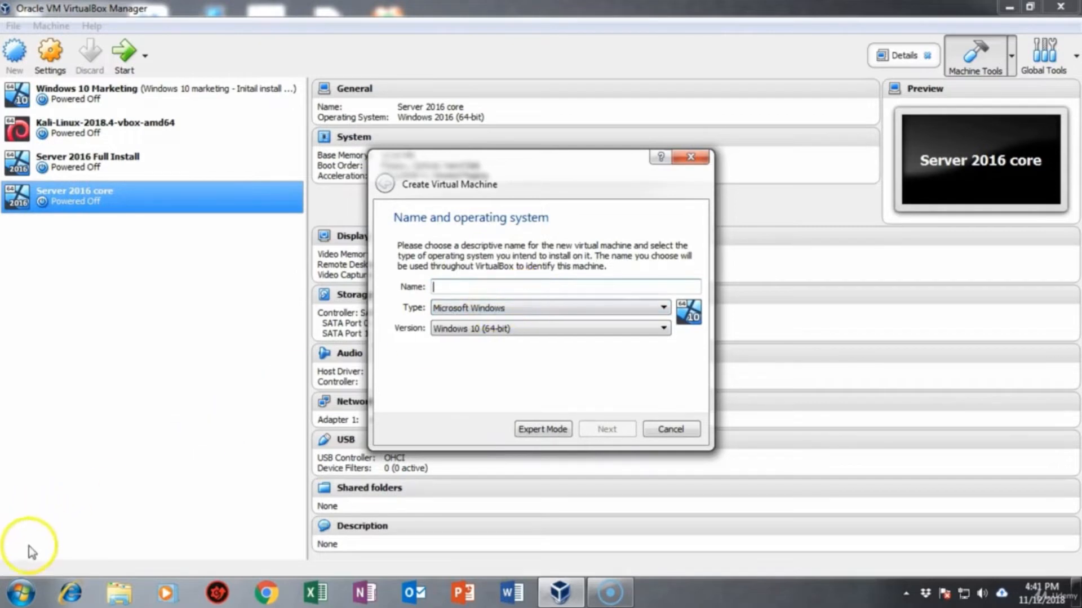
pyautogui.write('Windows 10')
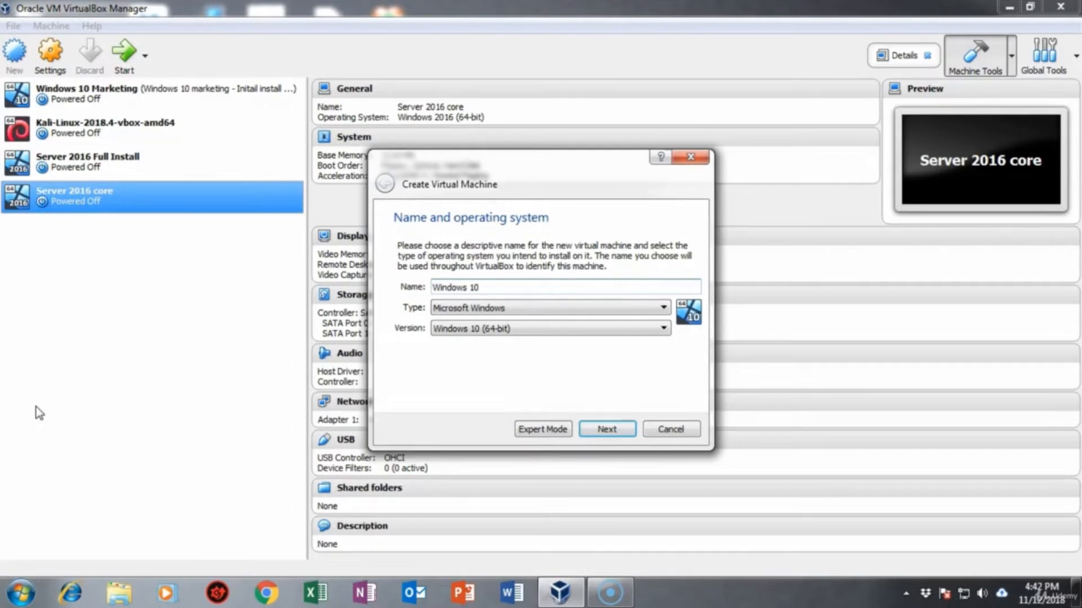
pyautogui.click(603, 429)
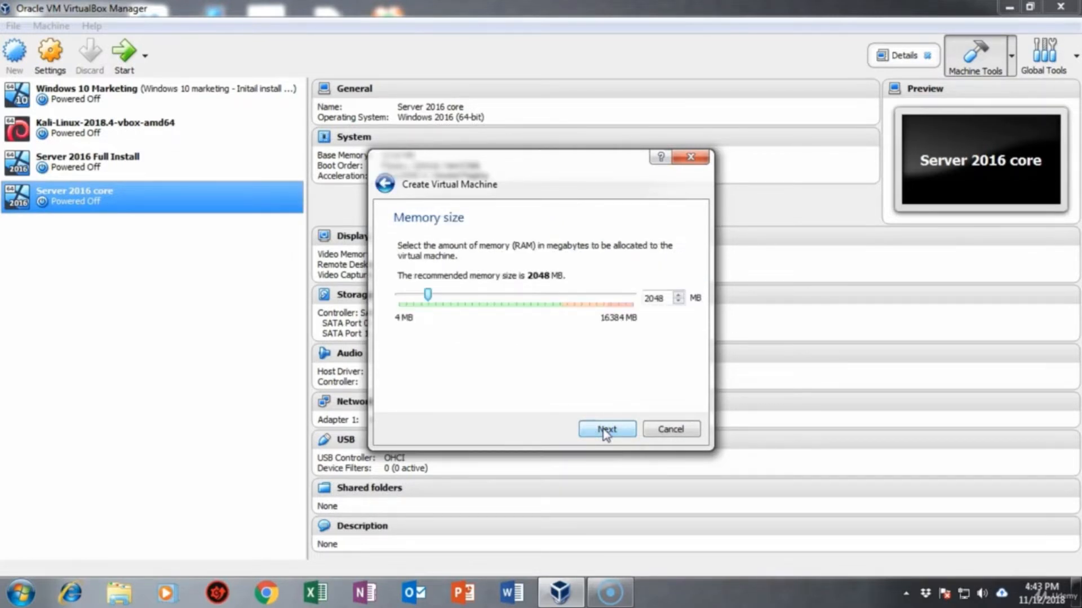
# - Accept 2048 MB of memory and create a dynamically allocated 50.00 GB VDI hard disk named Windows 10
pyautogui.click(604, 430)
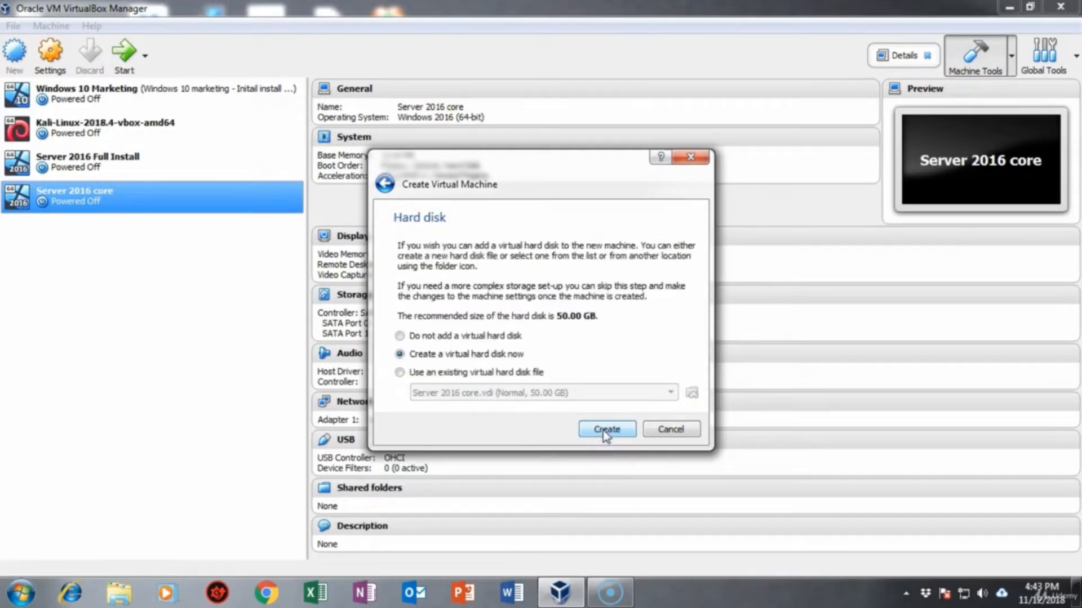
pyautogui.click(606, 430)
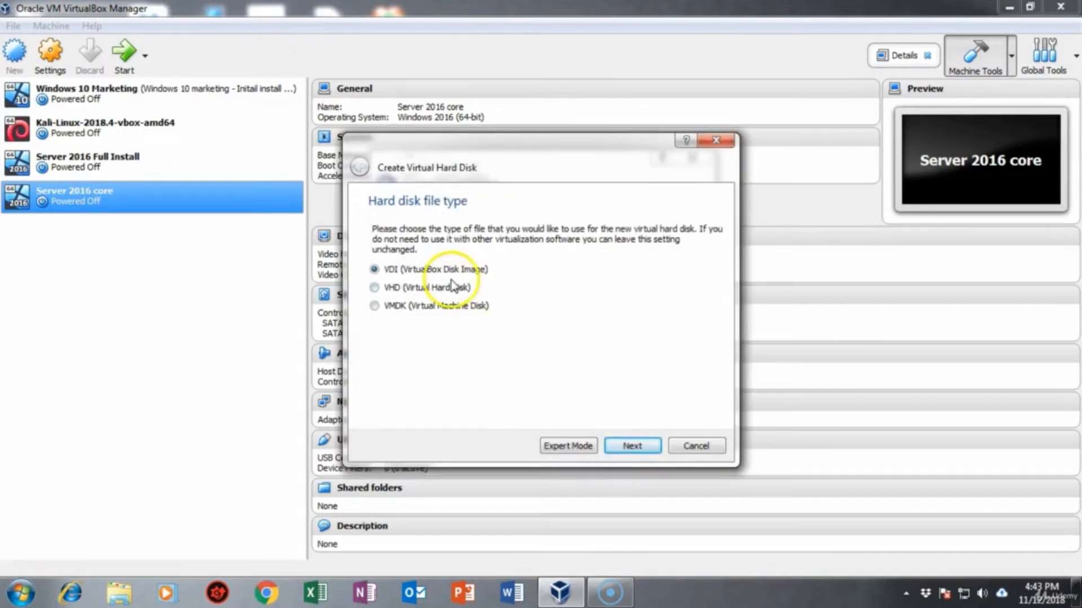
pyautogui.click(632, 446)
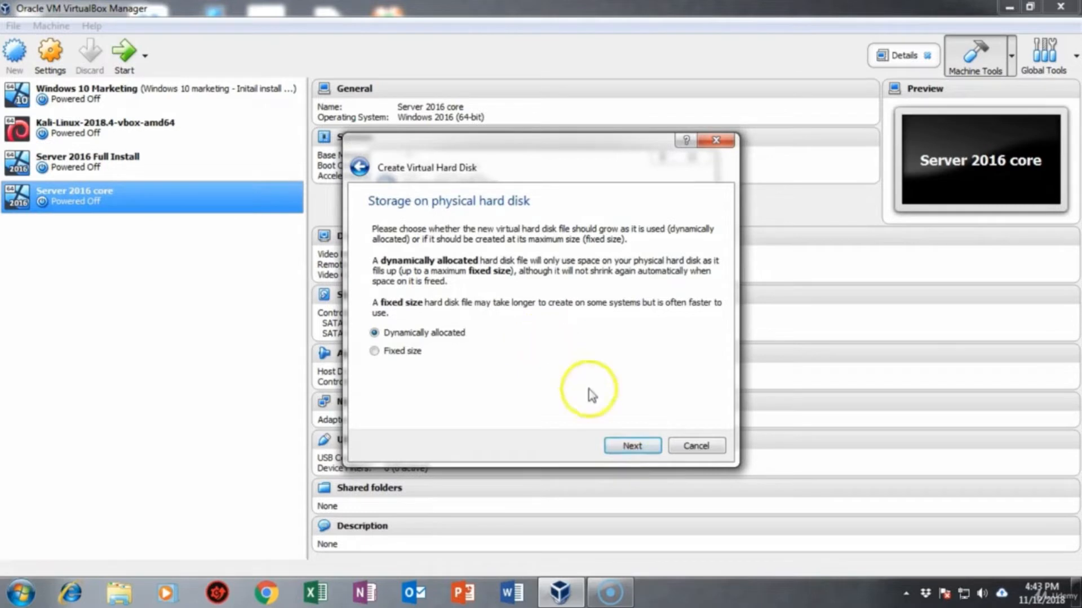
pyautogui.click(626, 446)
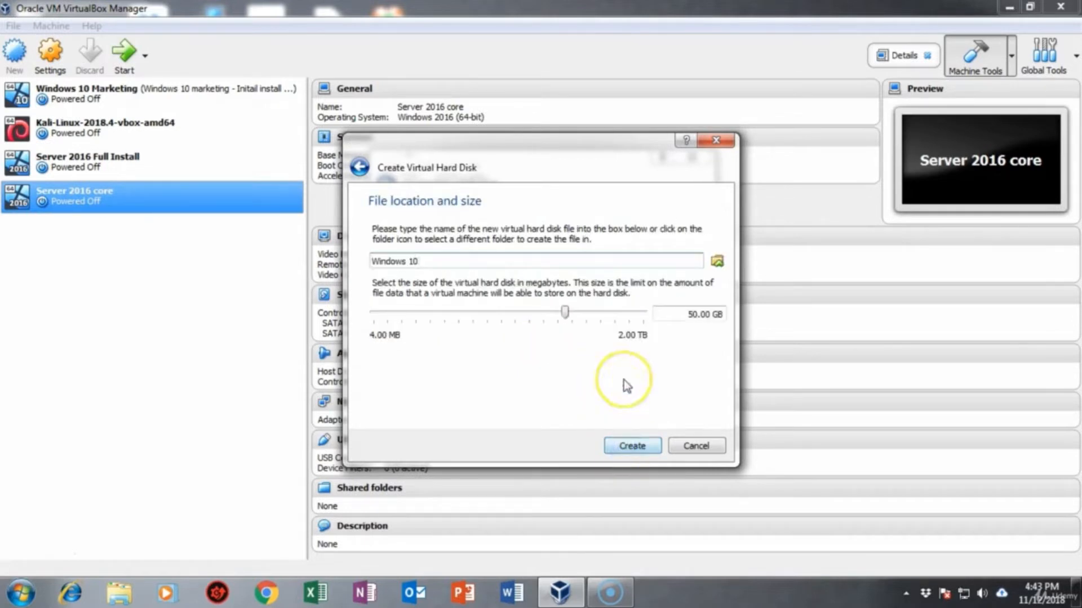
pyautogui.click(628, 447)
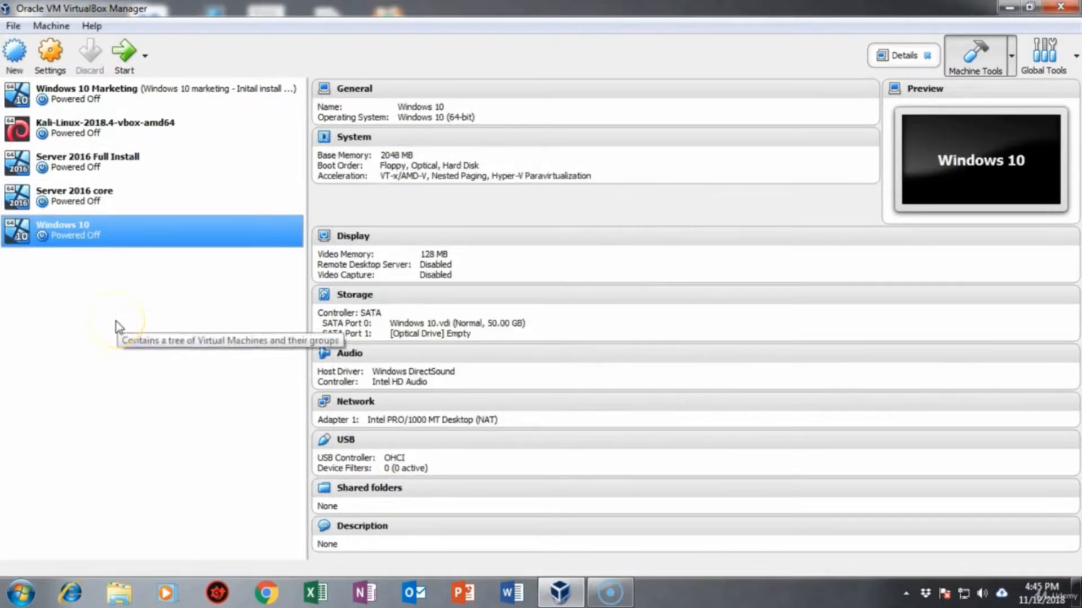
# - View the Windows 10 virtual machine's general settings and close them without changes
pyautogui.rightClick(131, 234)
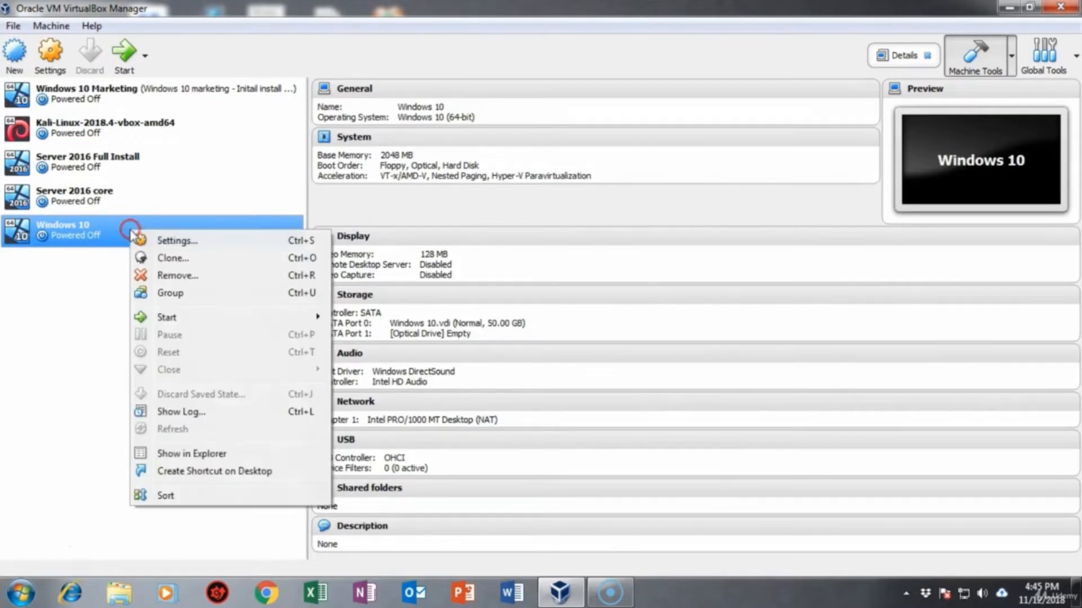
pyautogui.click(174, 242)
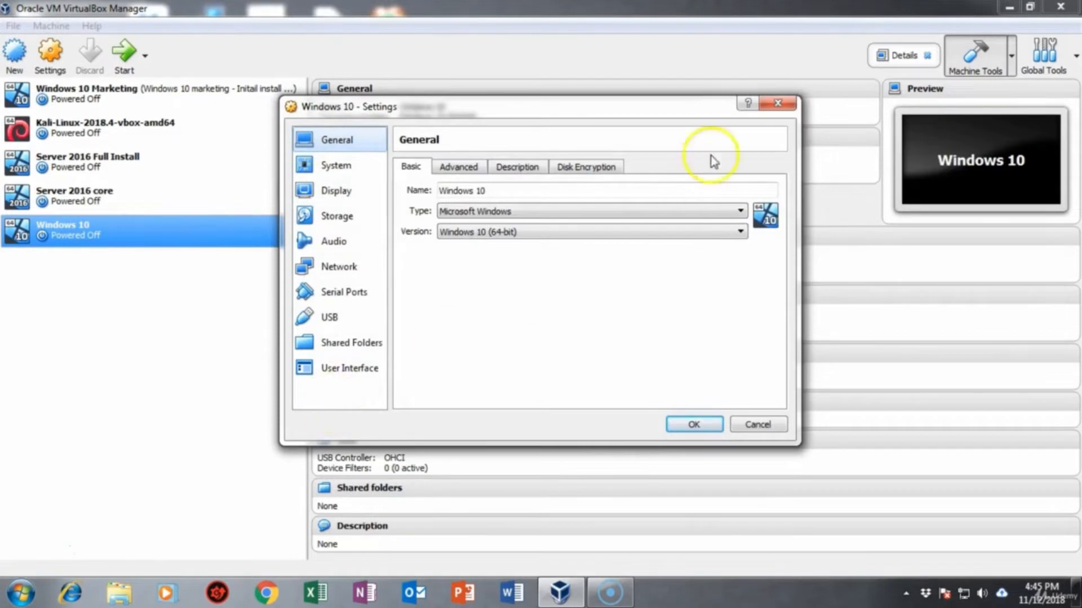
pyautogui.click(778, 104)
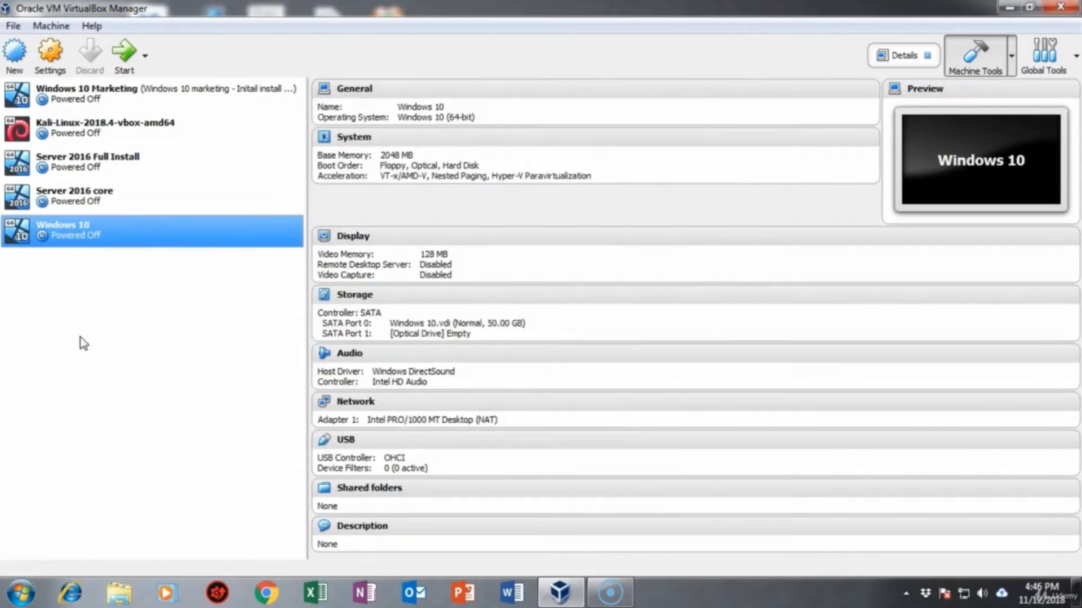
# - Start the Windows 10 virtual machine with en_windows_10_education_x64_dvd_6848120.iso from Backup (F:) as the start-up disk
pyautogui.doubleClick(89, 241)
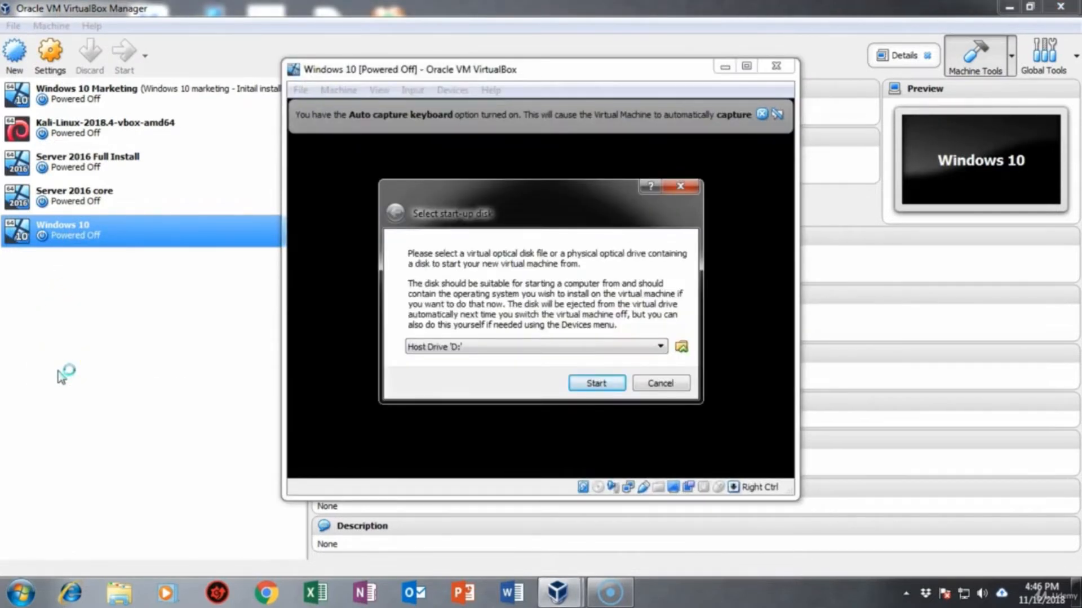
pyautogui.click(681, 347)
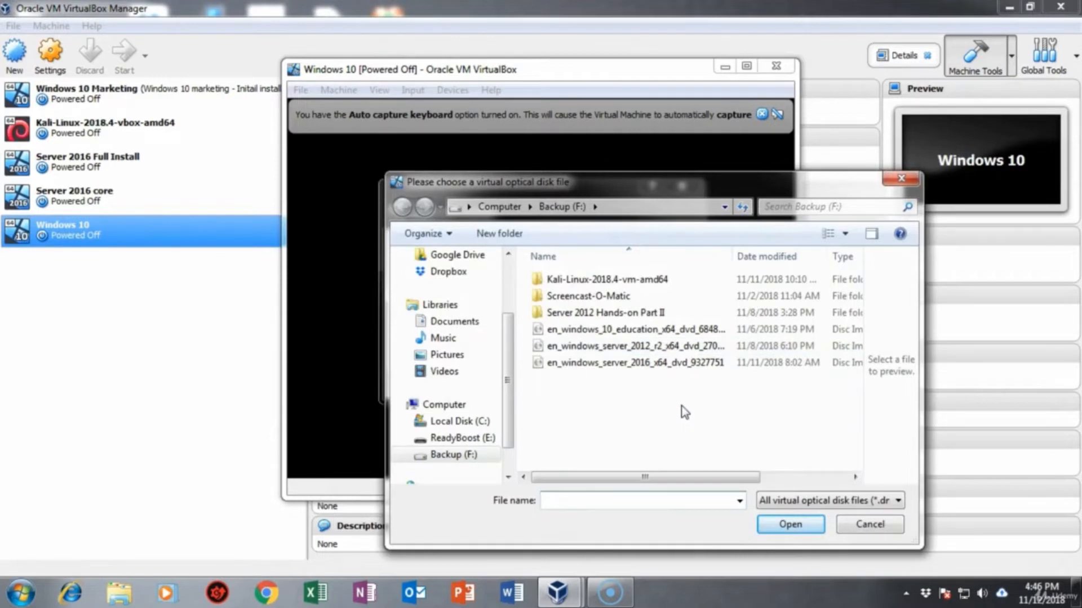
pyautogui.doubleClick(627, 331)
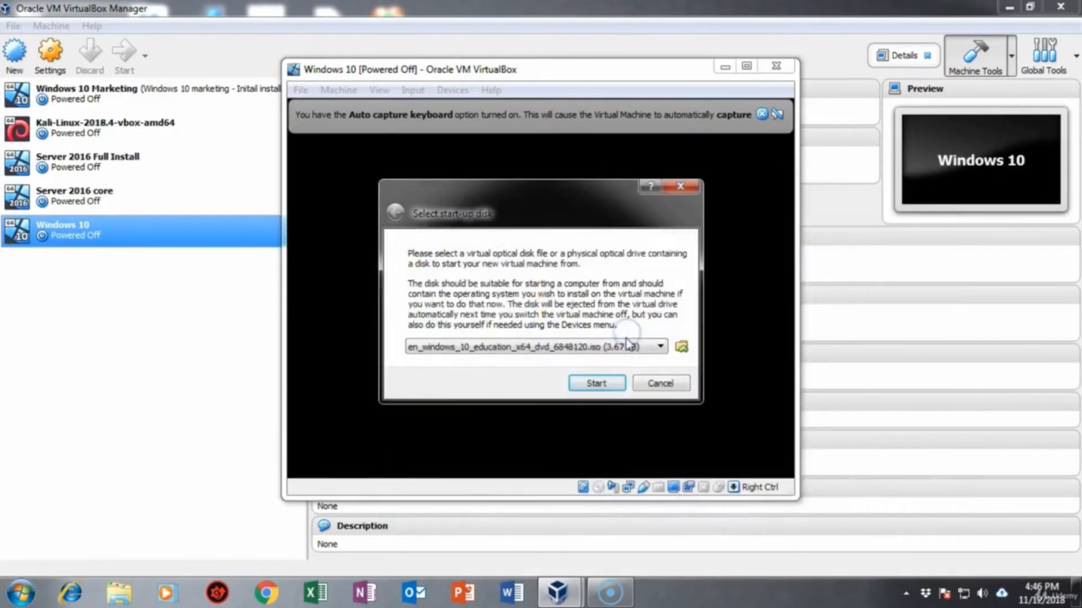
pyautogui.click(596, 384)
pyautogui.click(596, 384)
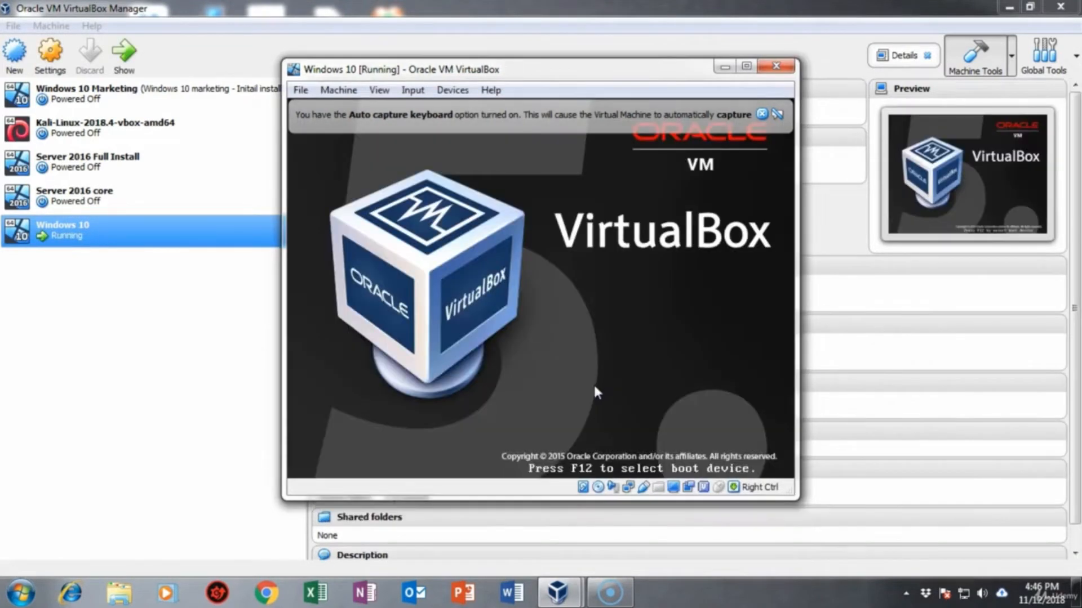
pyautogui.click(26, 553)
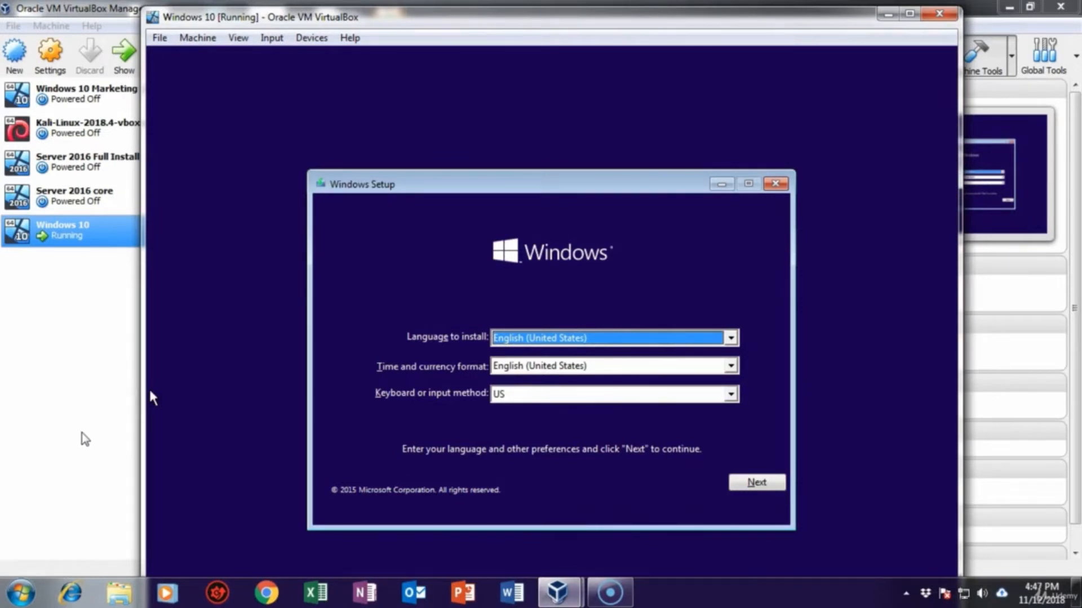
pyautogui.click(317, 484)
# - Begin the Windows installation with English (United States) and the US keyboard, skipping the product key
pyautogui.click(757, 483)
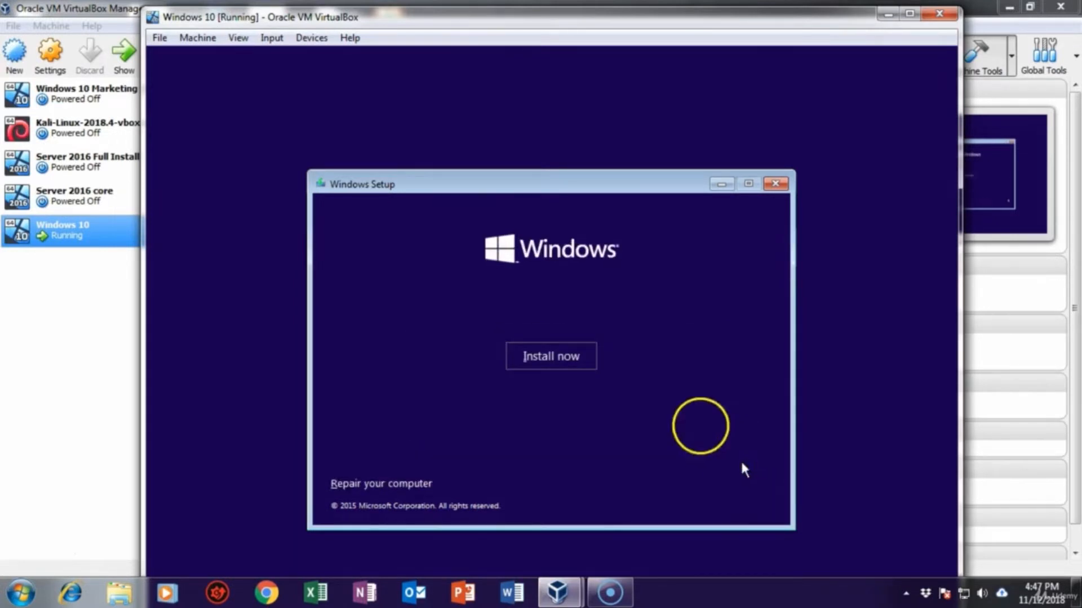
pyautogui.click(537, 356)
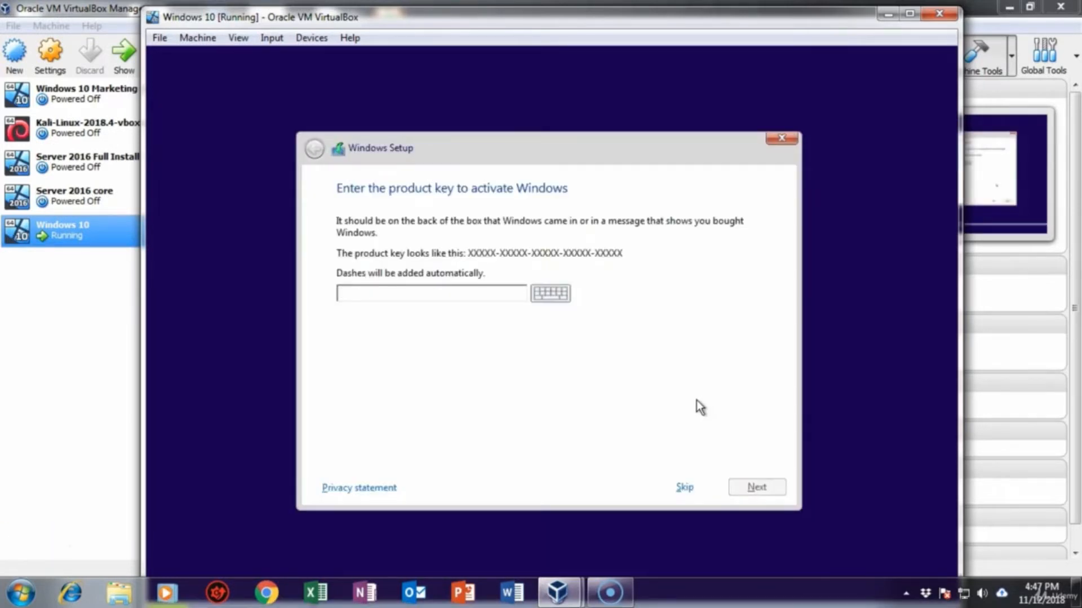
pyautogui.click(686, 489)
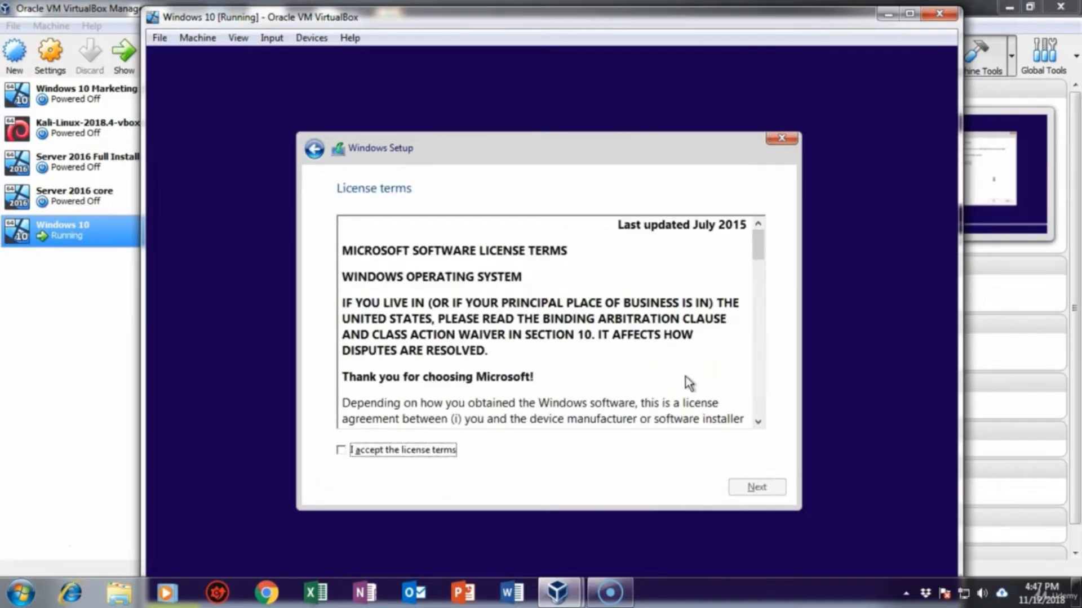
# - Accept the license terms and start a custom installation on Drive 0 Unallocated Space
pyautogui.click(345, 454)
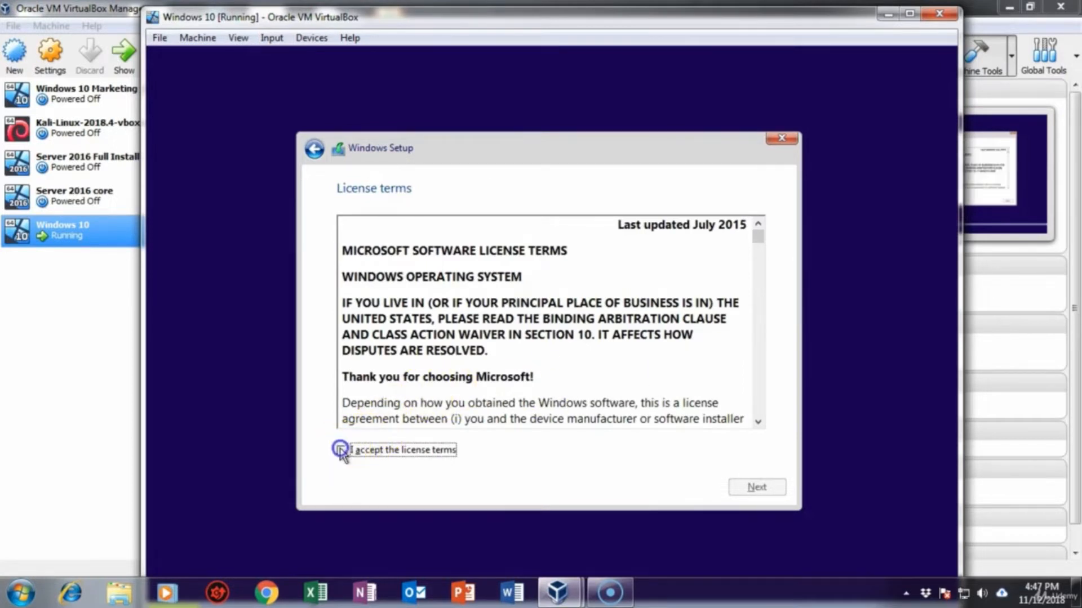
pyautogui.click(755, 488)
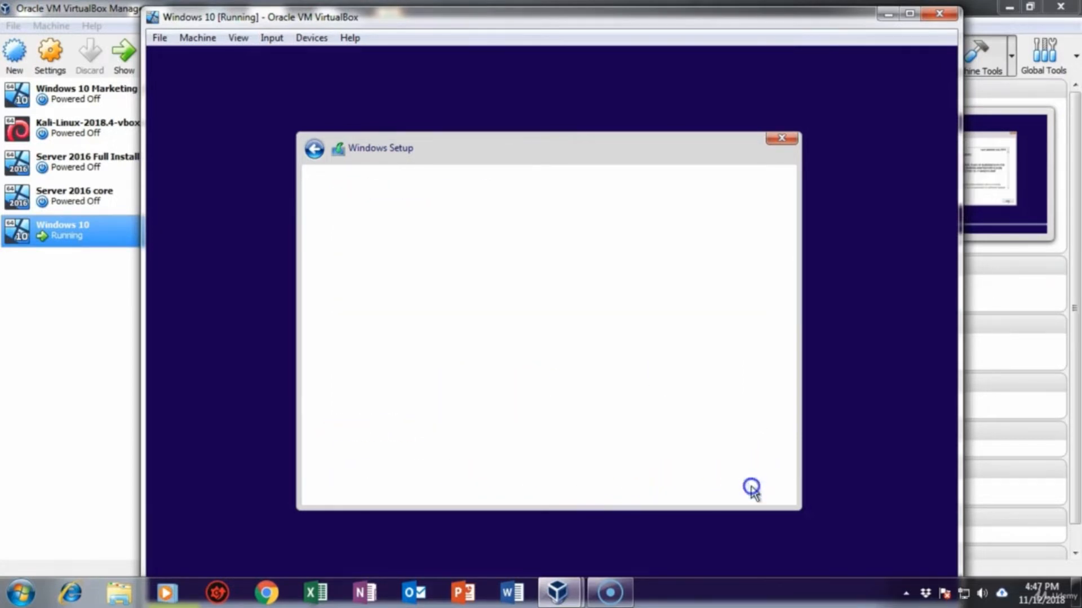
pyautogui.click(468, 331)
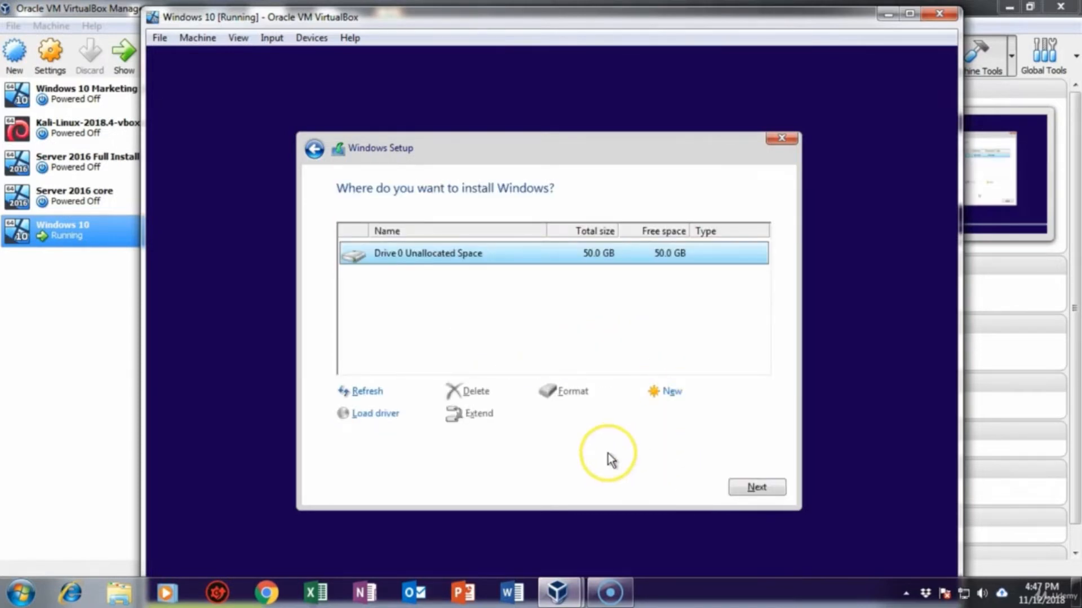
pyautogui.click(755, 488)
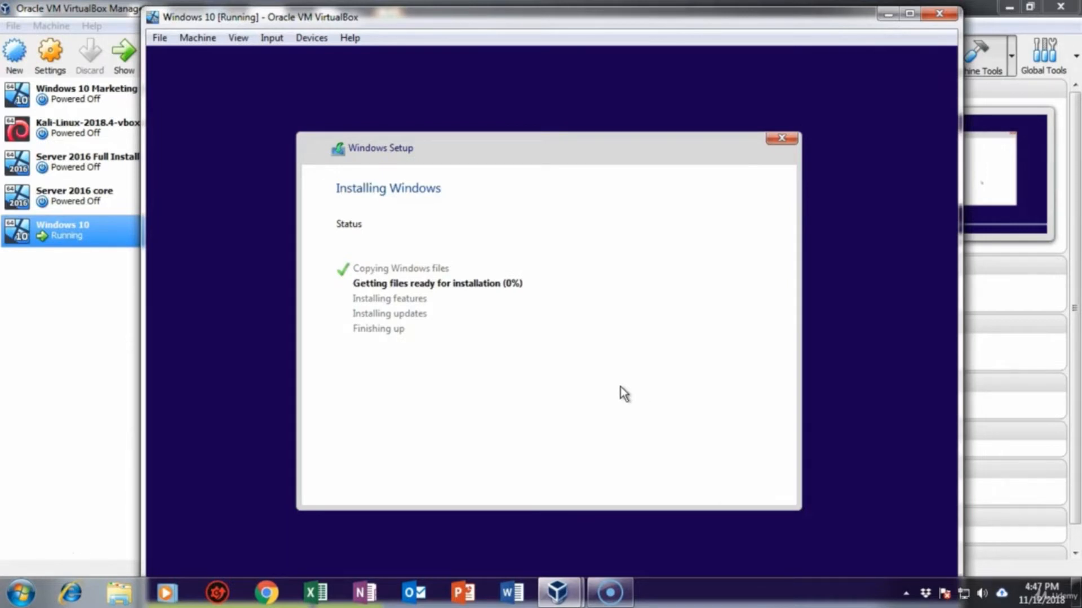
pyautogui.click(621, 386)
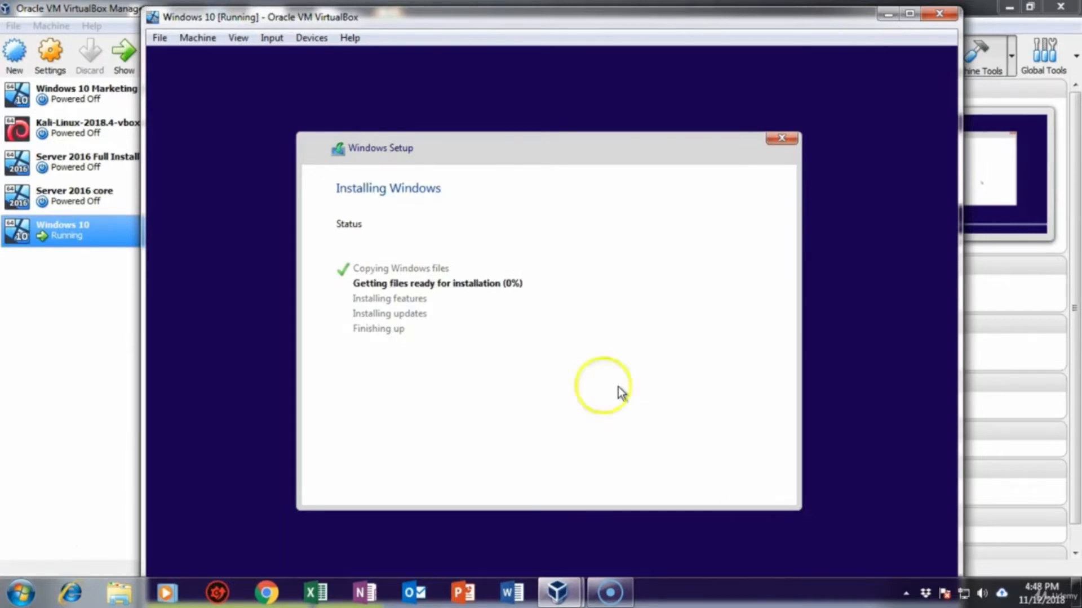
pyautogui.click(35, 549)
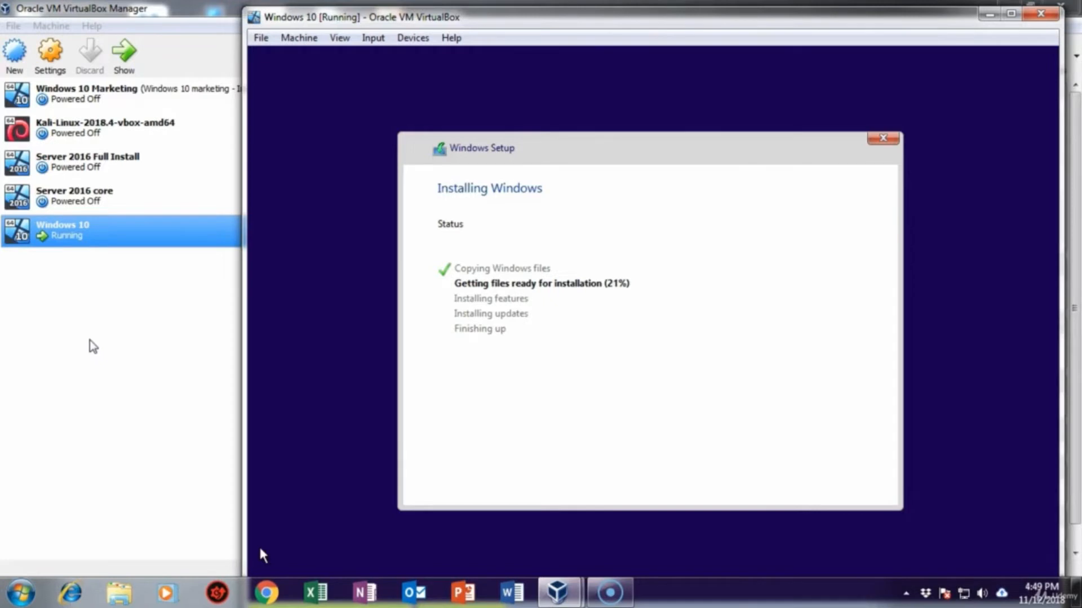
pyautogui.click(58, 467)
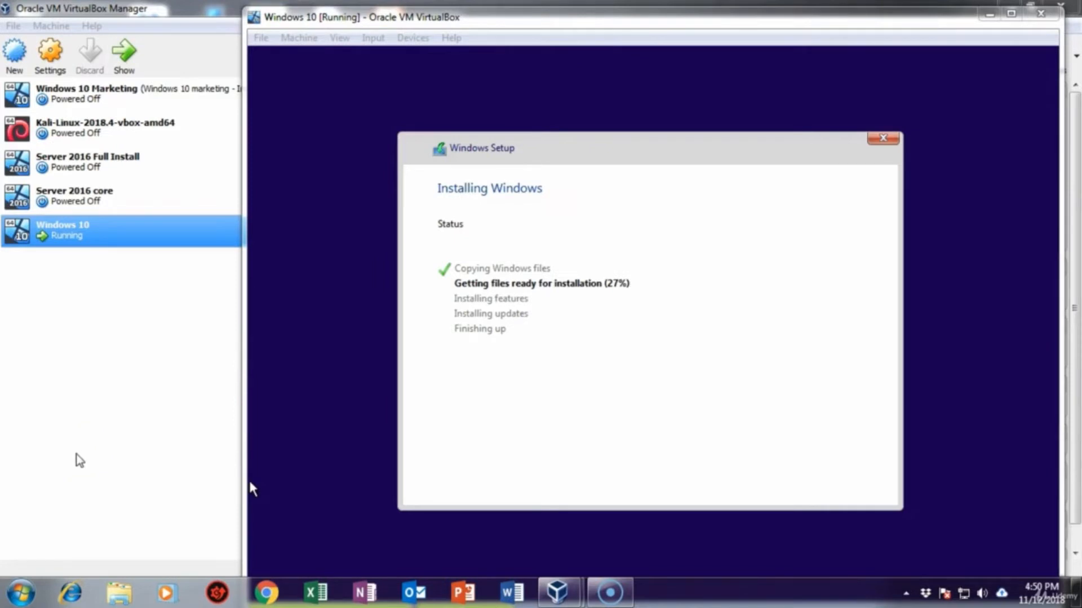
# - Start Task Manager on the host computer and end the process tree of a Skype.exe process
pyautogui.rightClick(739, 593)
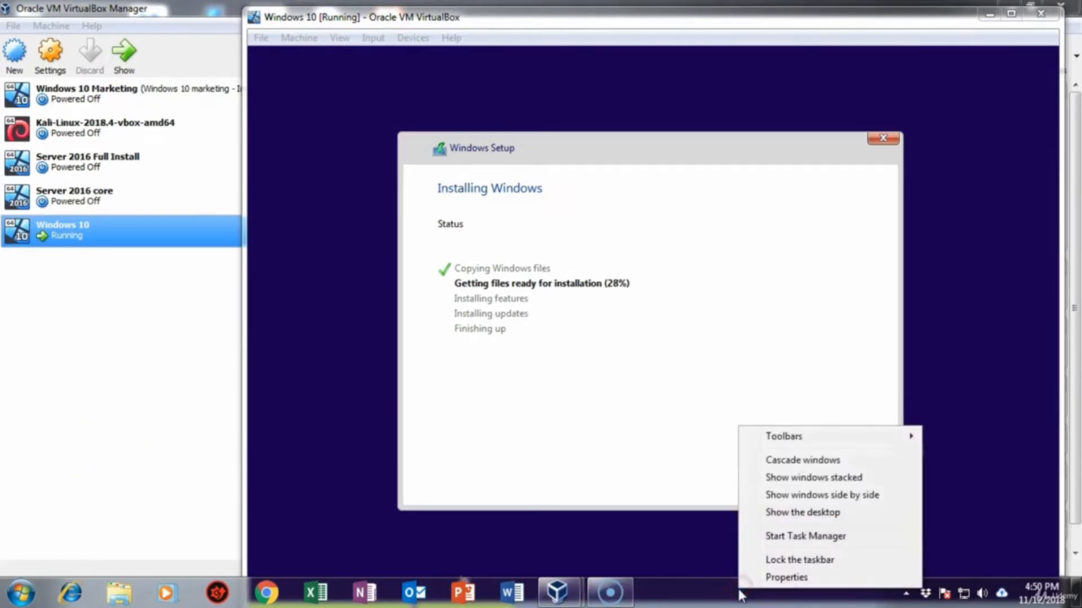
pyautogui.click(798, 537)
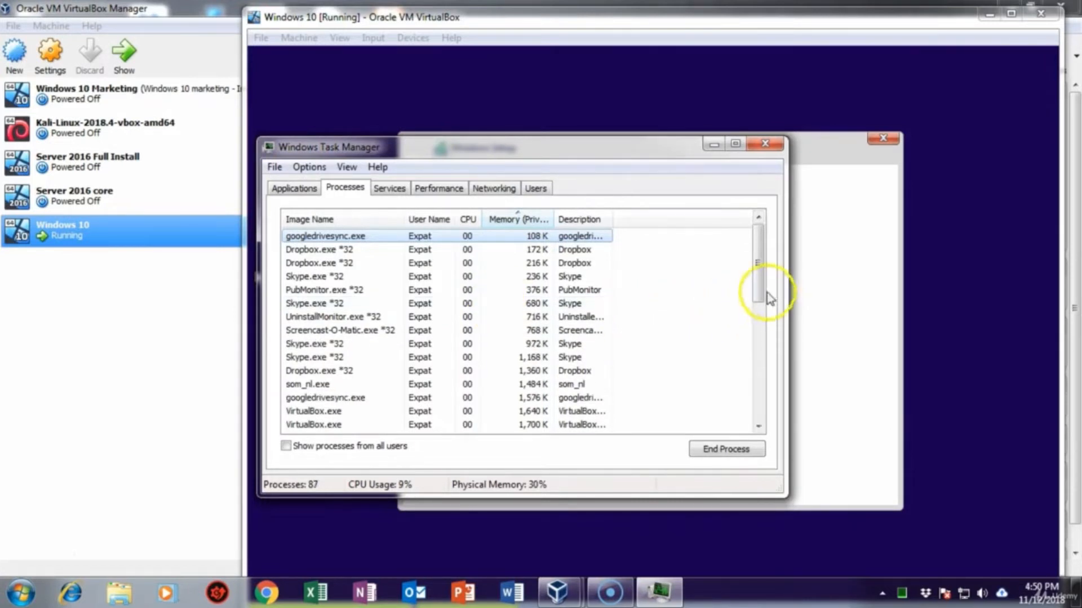
pyautogui.moveTo(760, 275); pyautogui.dragTo(736, 372)
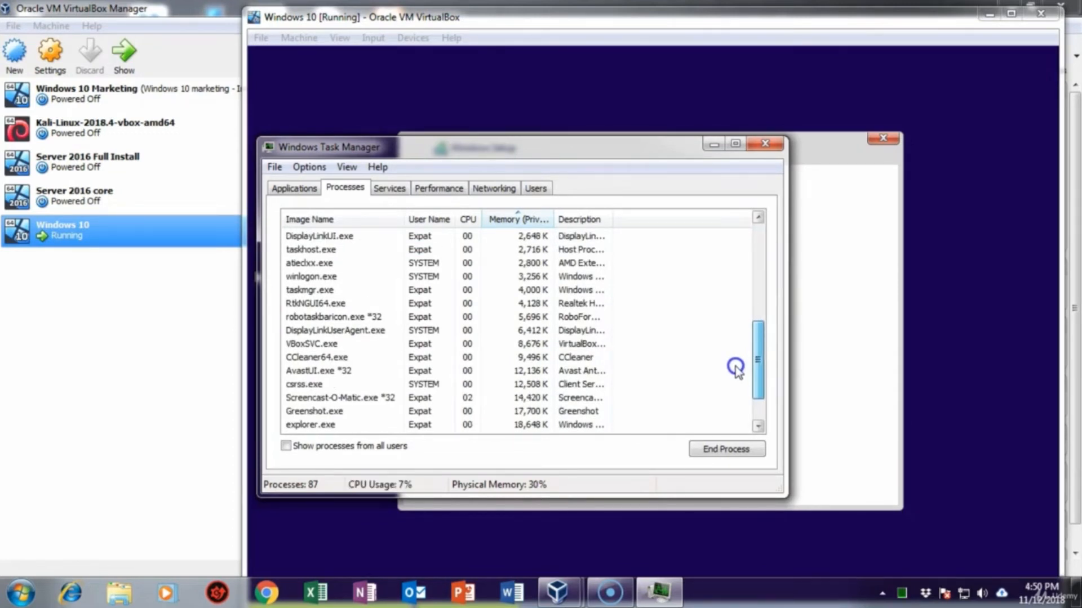
pyautogui.scroll(3, 736, 366)
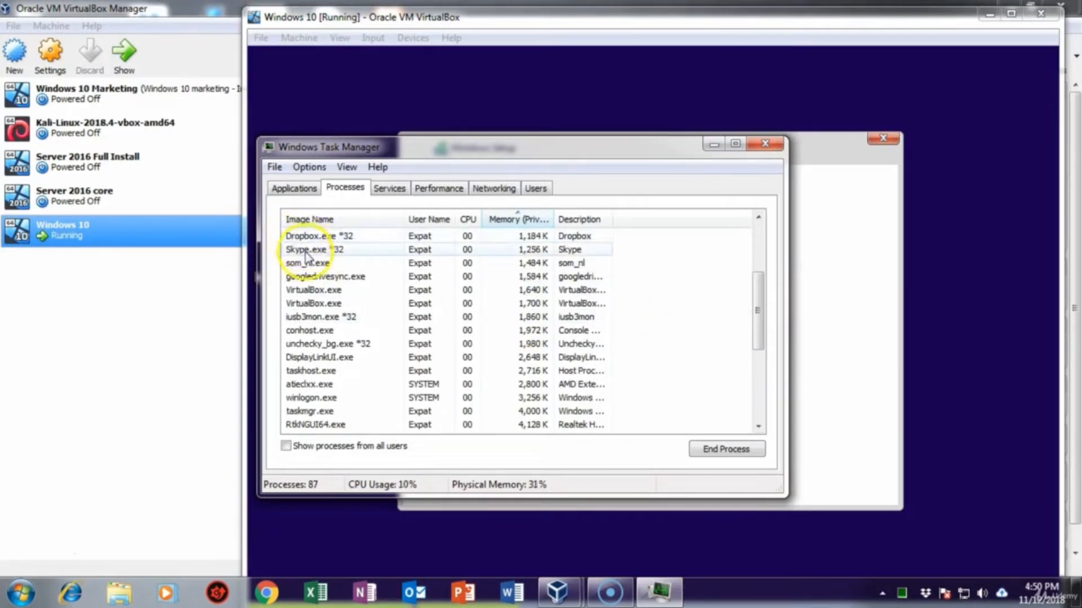
pyautogui.rightClick(306, 252)
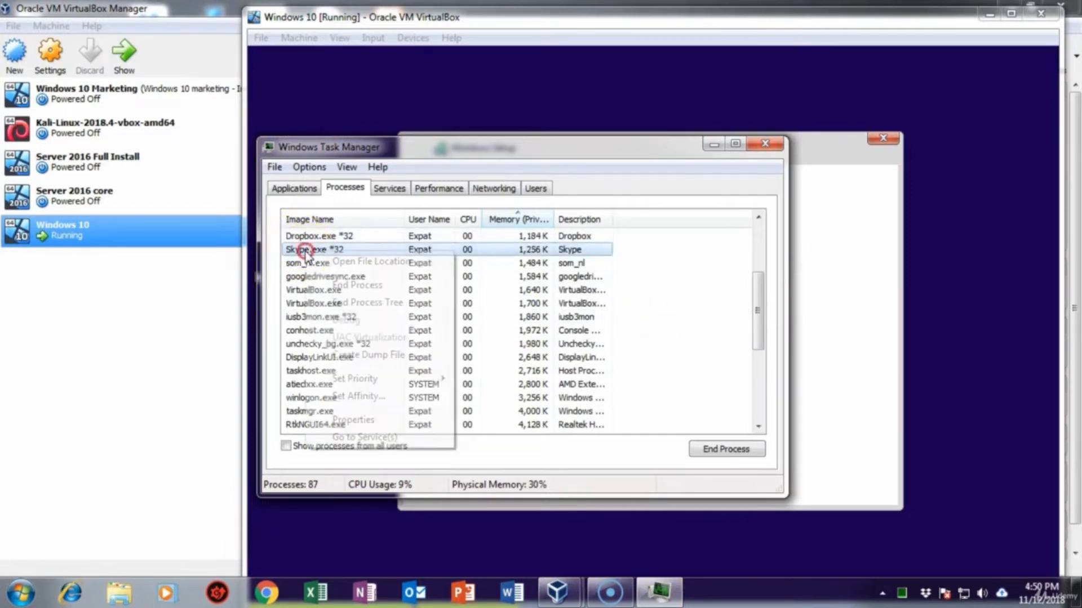
pyautogui.click(377, 307)
pyautogui.click(538, 332)
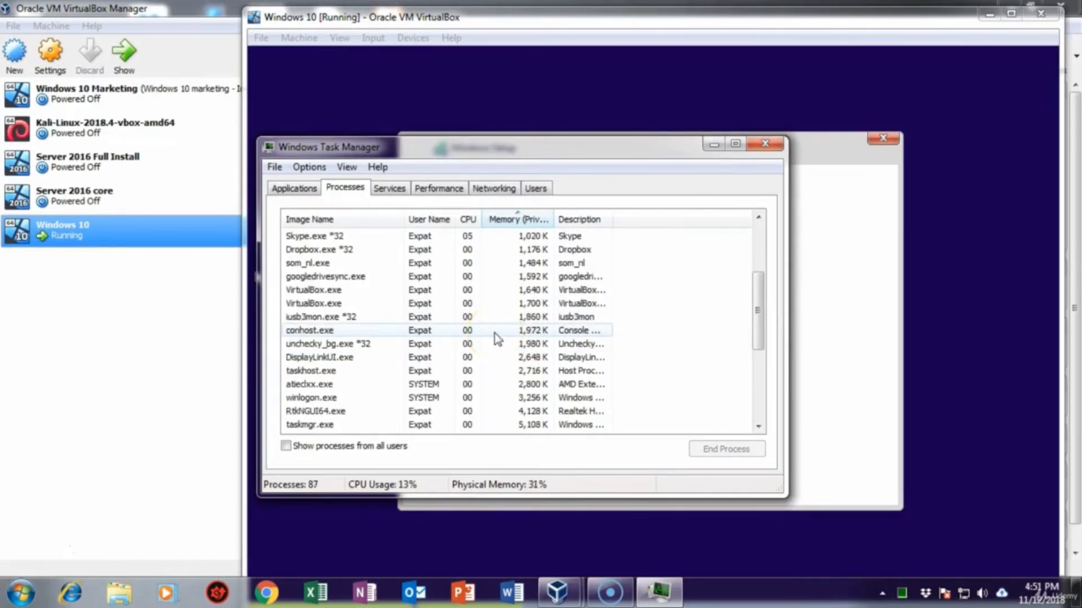
pyautogui.click(479, 316)
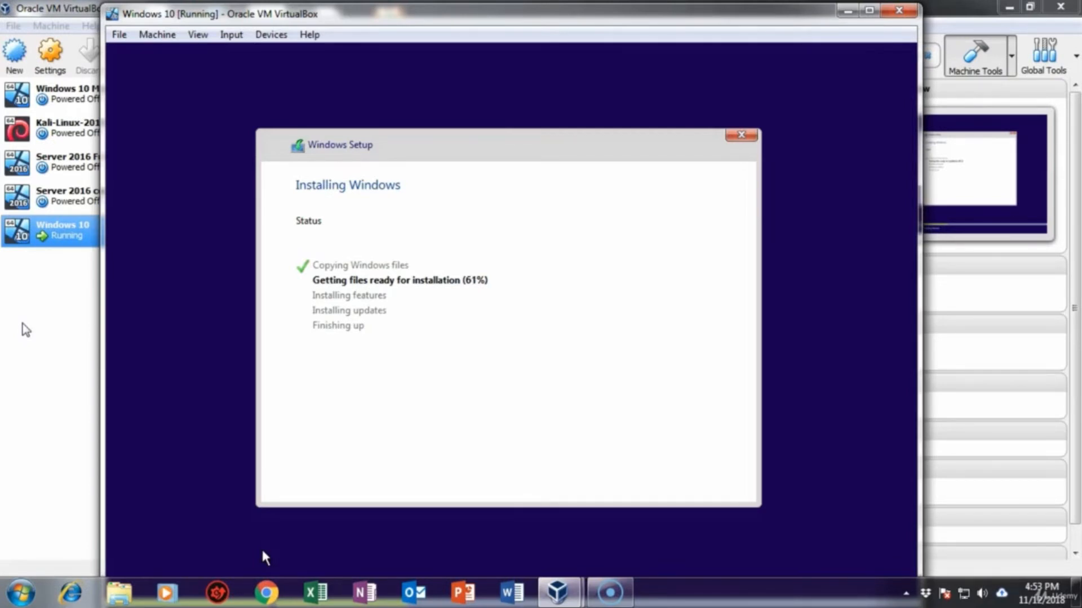
pyautogui.click(37, 455)
pyautogui.click(38, 444)
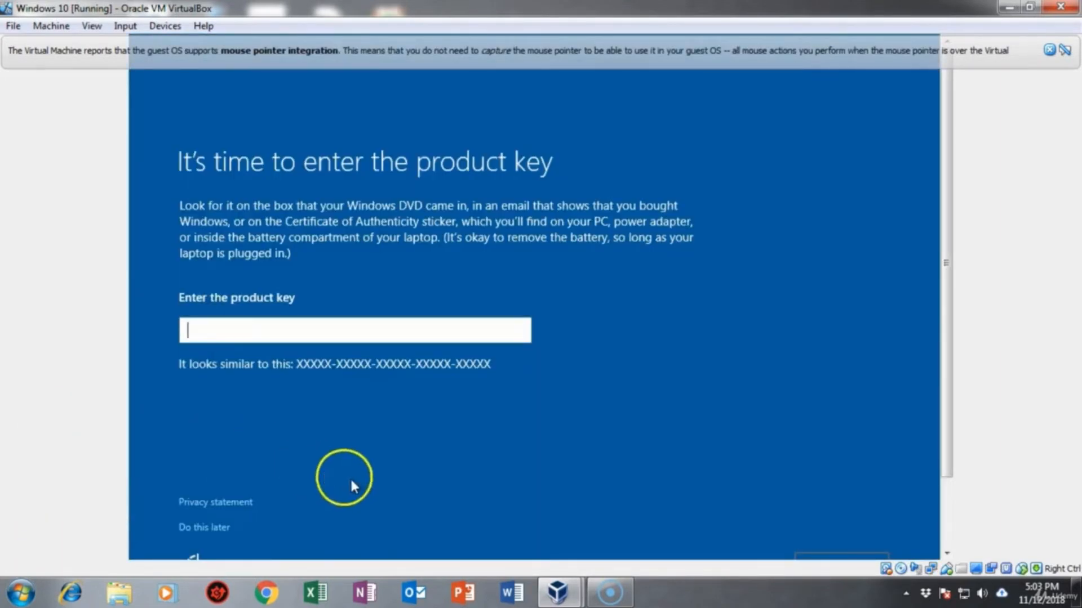
# - Postpone entering the product key and accept the Express settings for the new Windows installation
pyautogui.click(215, 532)
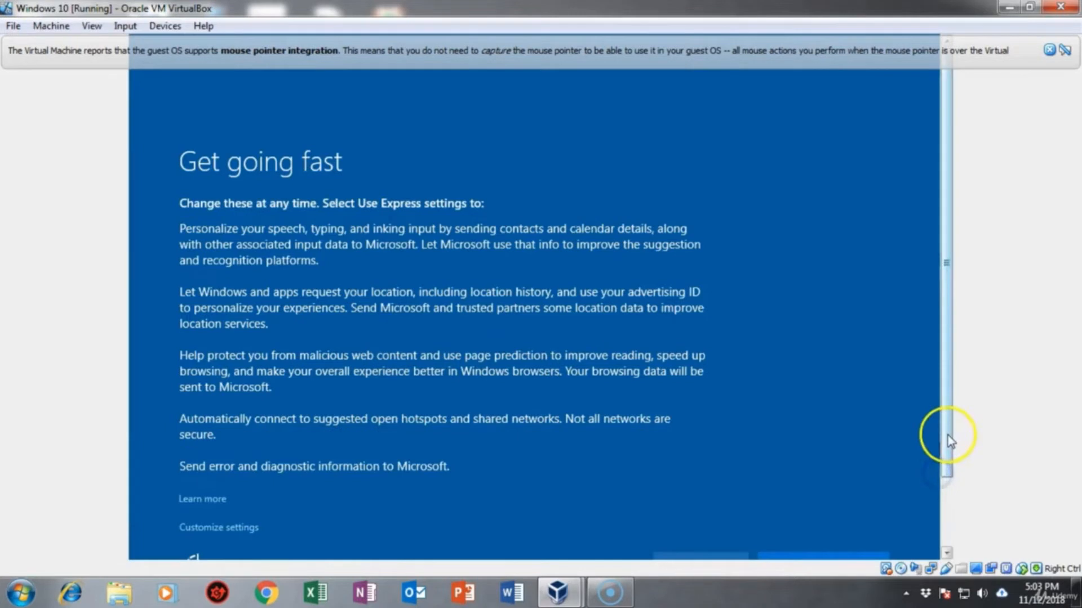
pyautogui.scroll(-3, 947, 435)
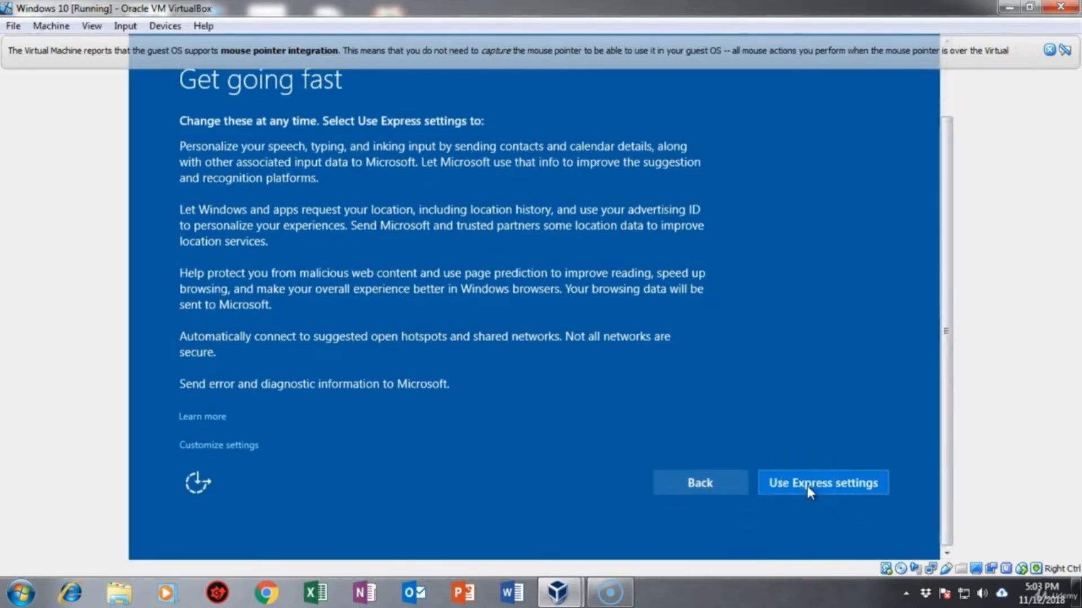
pyautogui.click(806, 486)
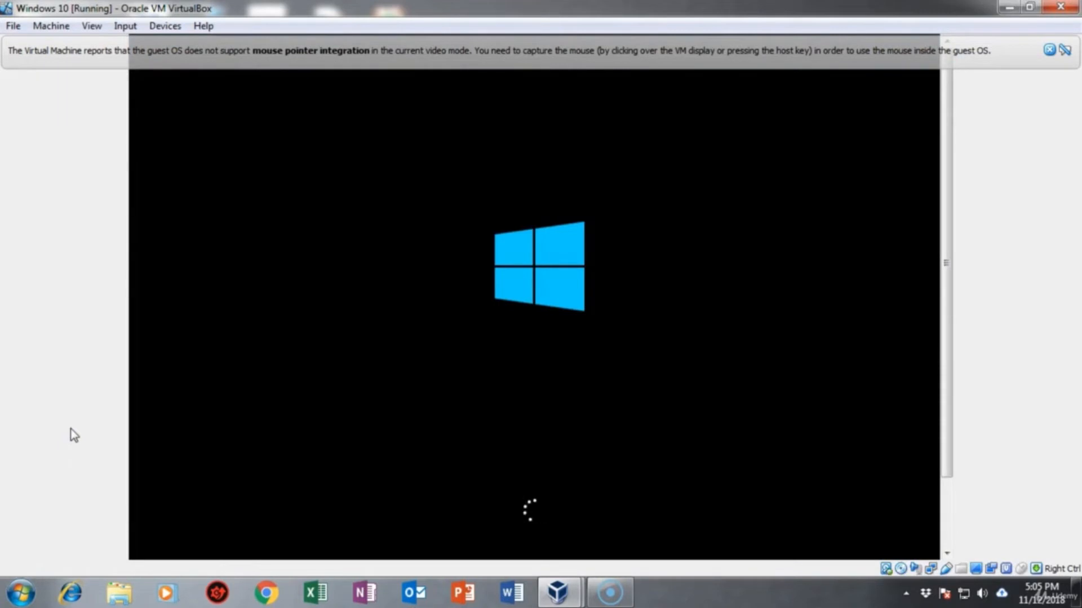
pyautogui.click(82, 457)
pyautogui.click(35, 549)
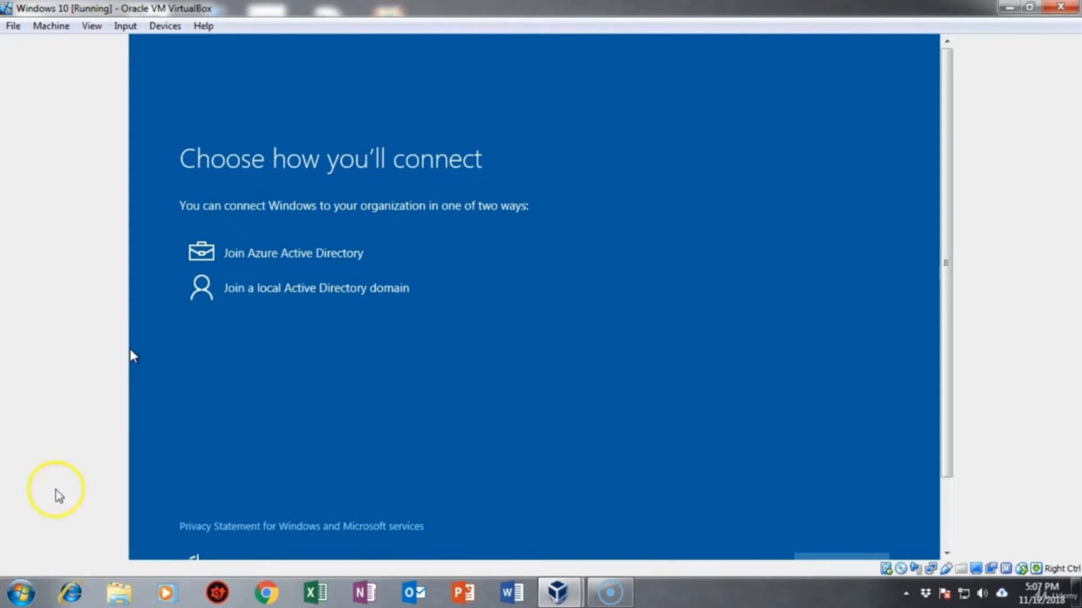
pyautogui.click(34, 546)
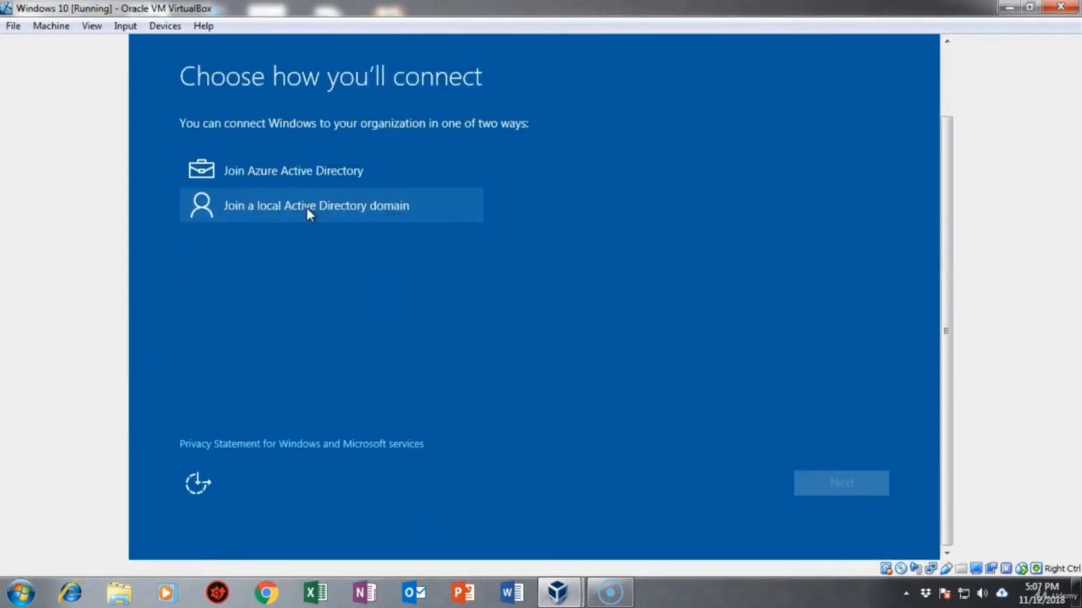
# - Choose joining a local Active Directory domain as the connection method and continue to account creation
pyautogui.click(307, 208)
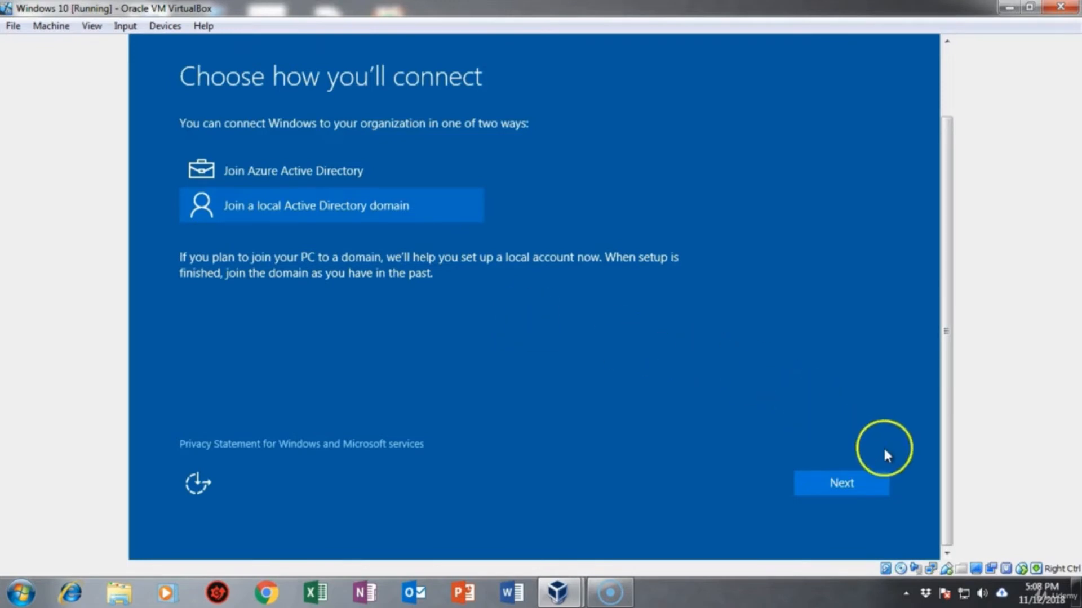
pyautogui.click(840, 492)
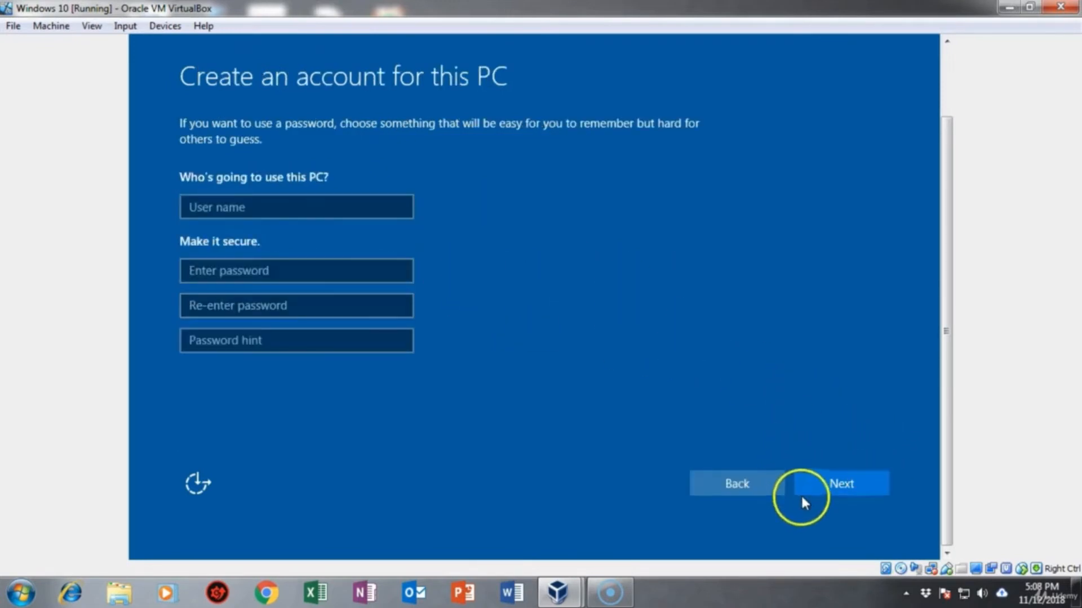
pyautogui.click(831, 483)
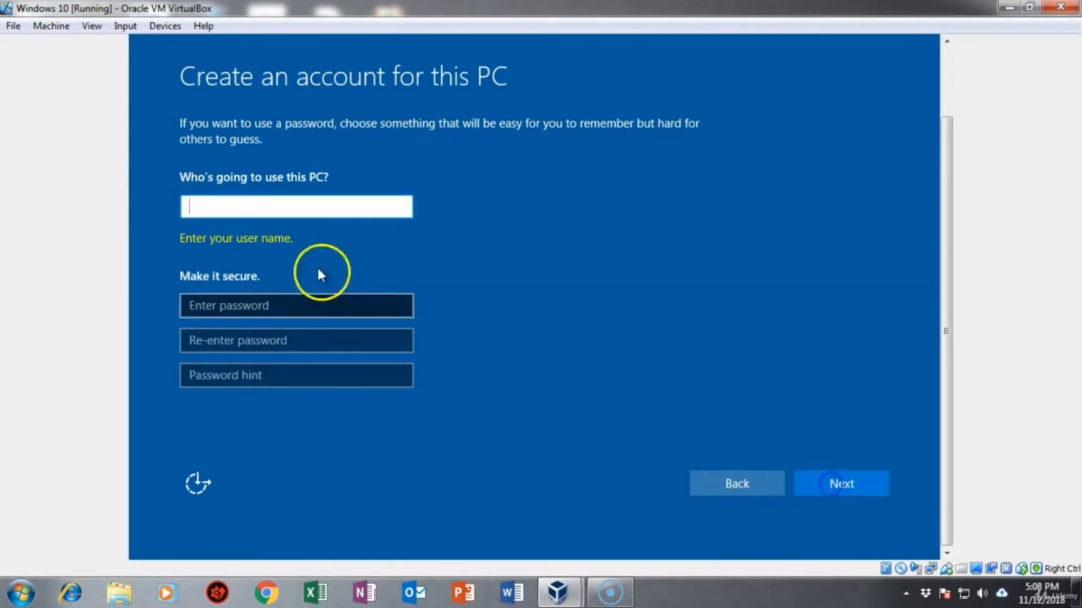
# - Create the local account with user name Expat, enter and re-enter the account password, and set the password hint to "password"
pyautogui.click(270, 203)
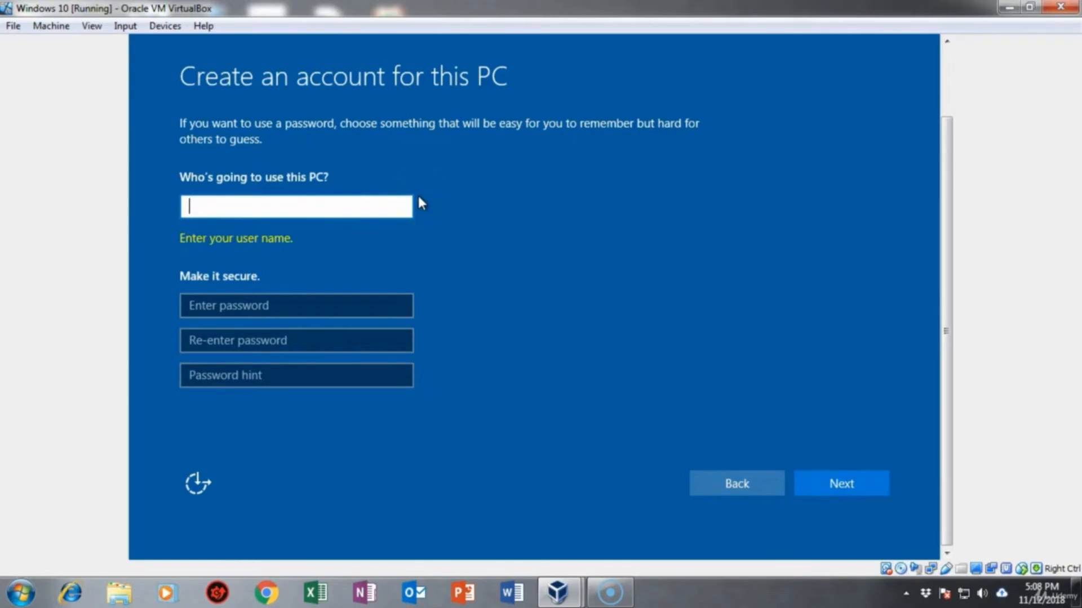
pyautogui.write('Expat')
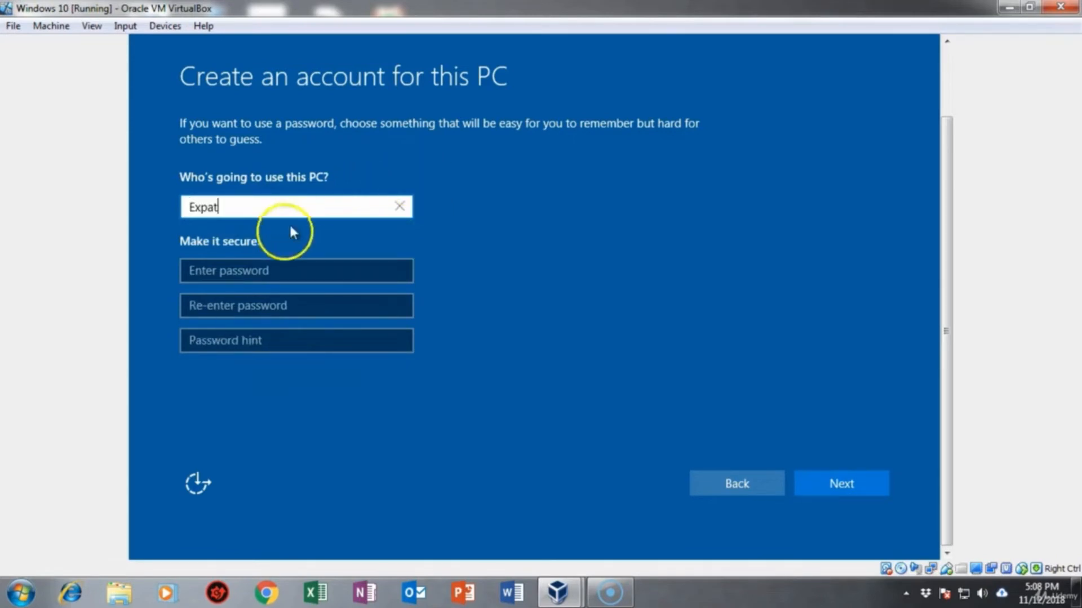
pyautogui.click(235, 271)
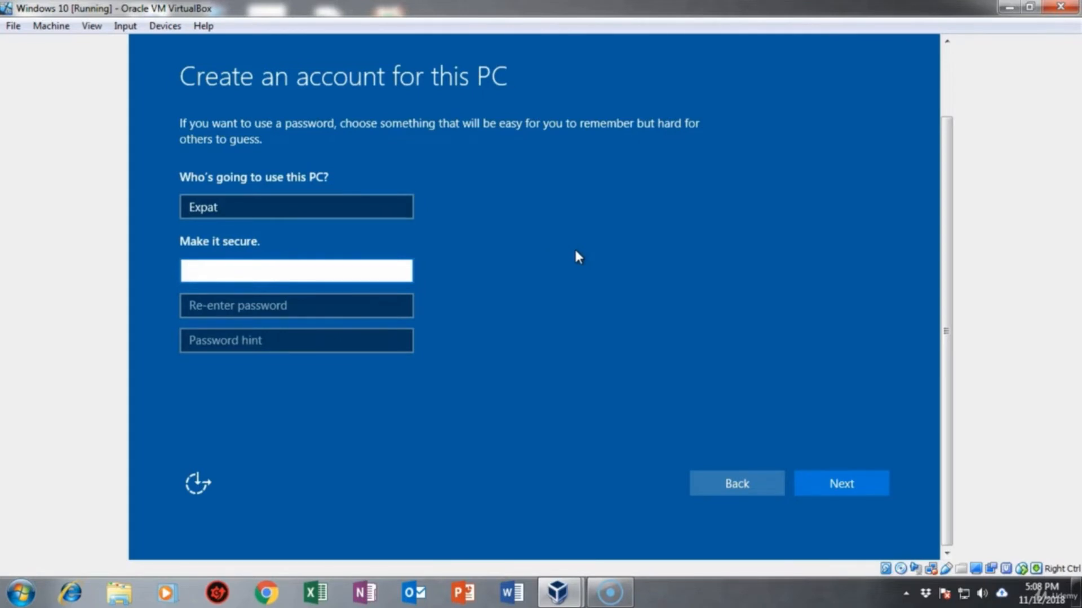
pyautogui.click(483, 279)
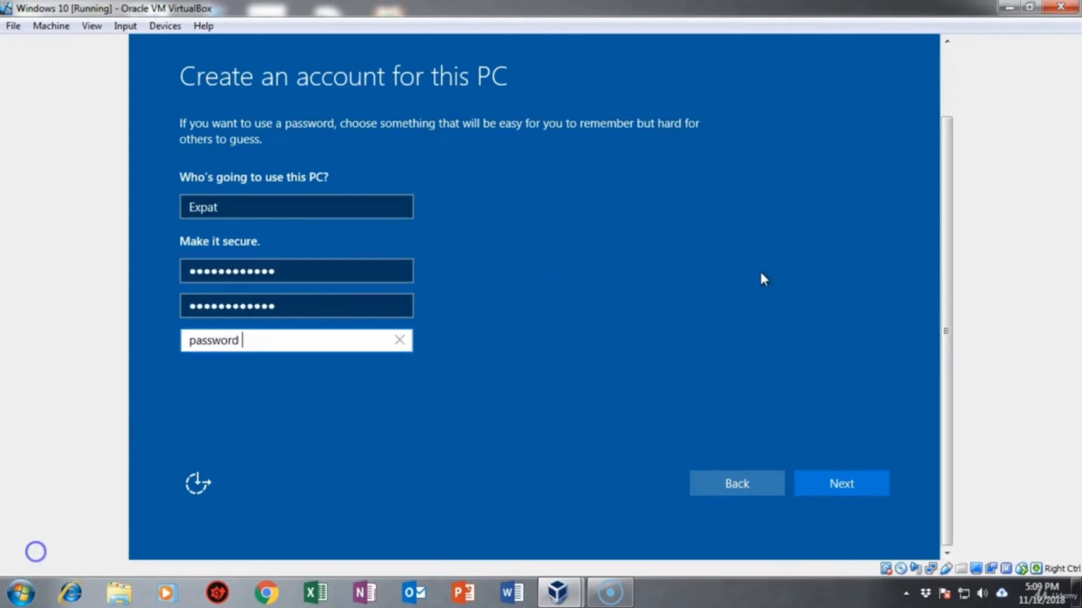
pyautogui.click(761, 281)
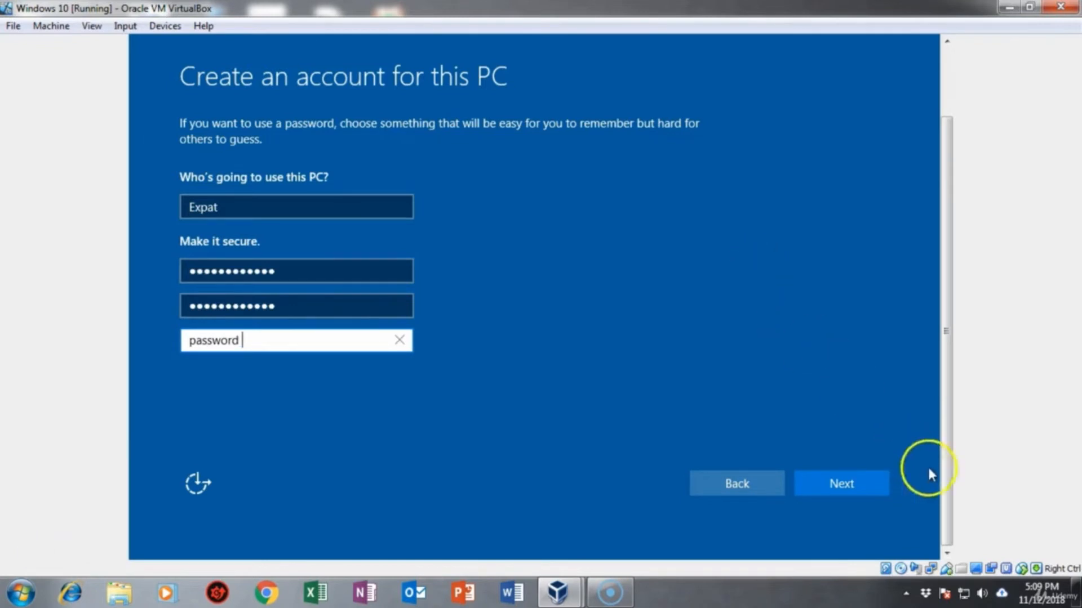
pyautogui.click(851, 484)
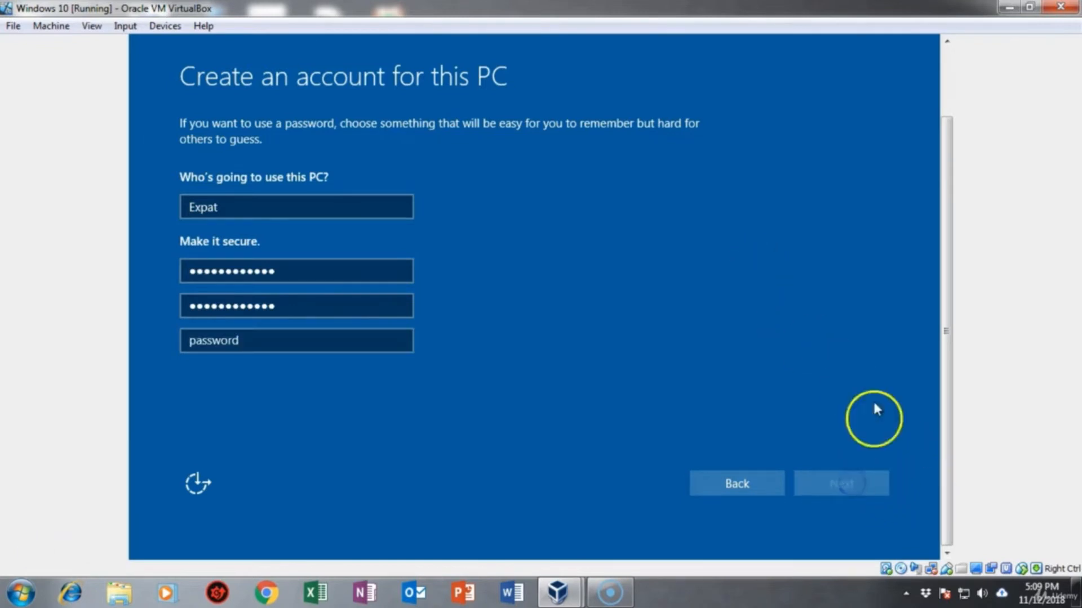
# - Decline making the PC discoverable by other PCs and devices on the network
pyautogui.click(851, 347)
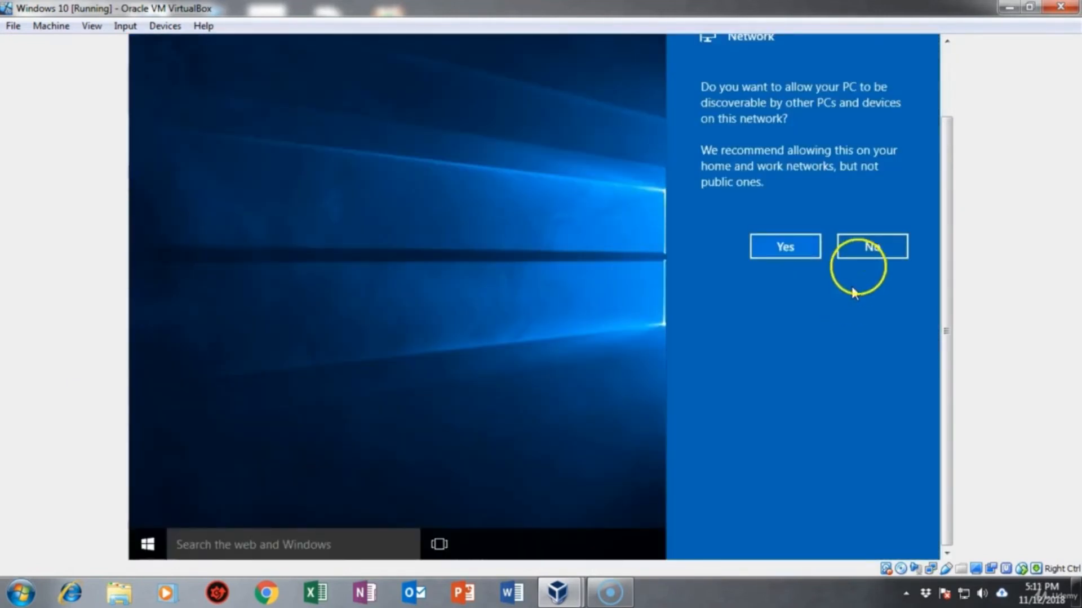
pyautogui.click(867, 246)
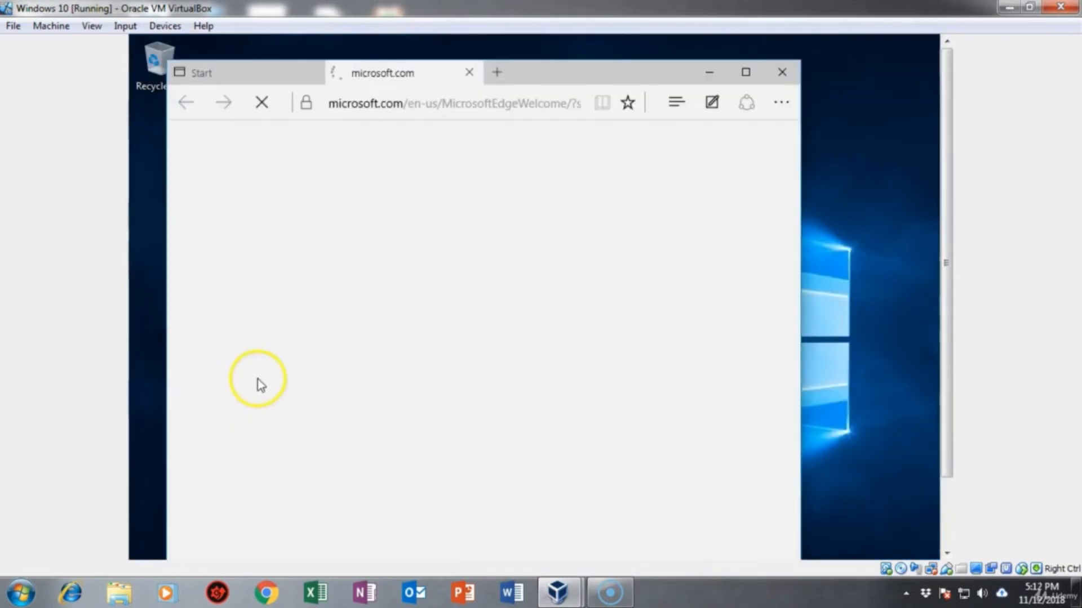
pyautogui.click(259, 383)
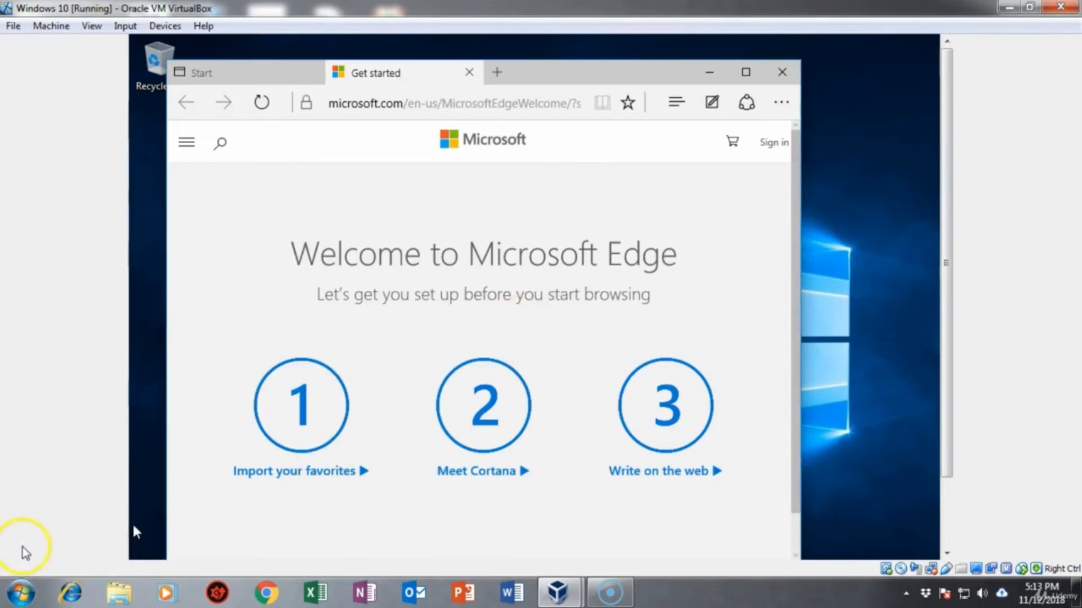
# - Search Bing in a new Edge window for "remove programs", refining it to "remove programs from windows 10 powershell"
pyautogui.hotkey('ctrl', 'n')
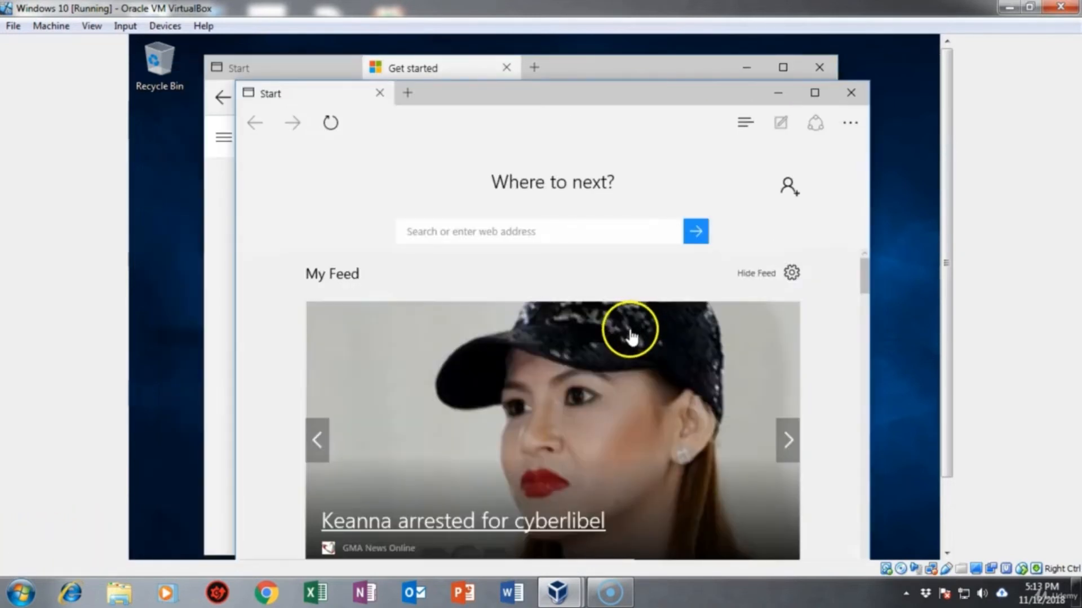
pyautogui.click(426, 231)
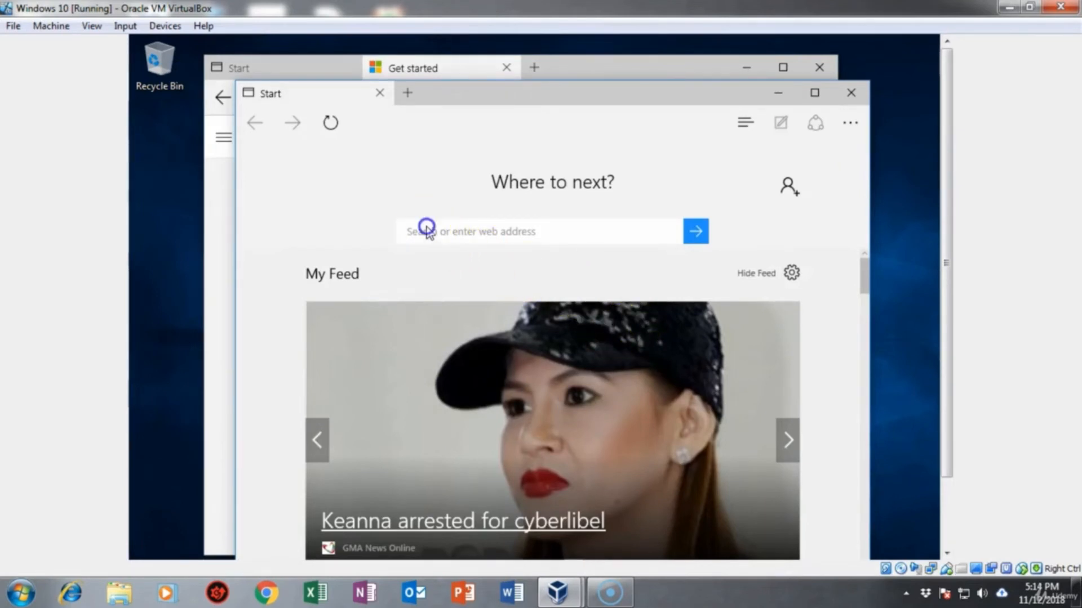
pyautogui.click(424, 236)
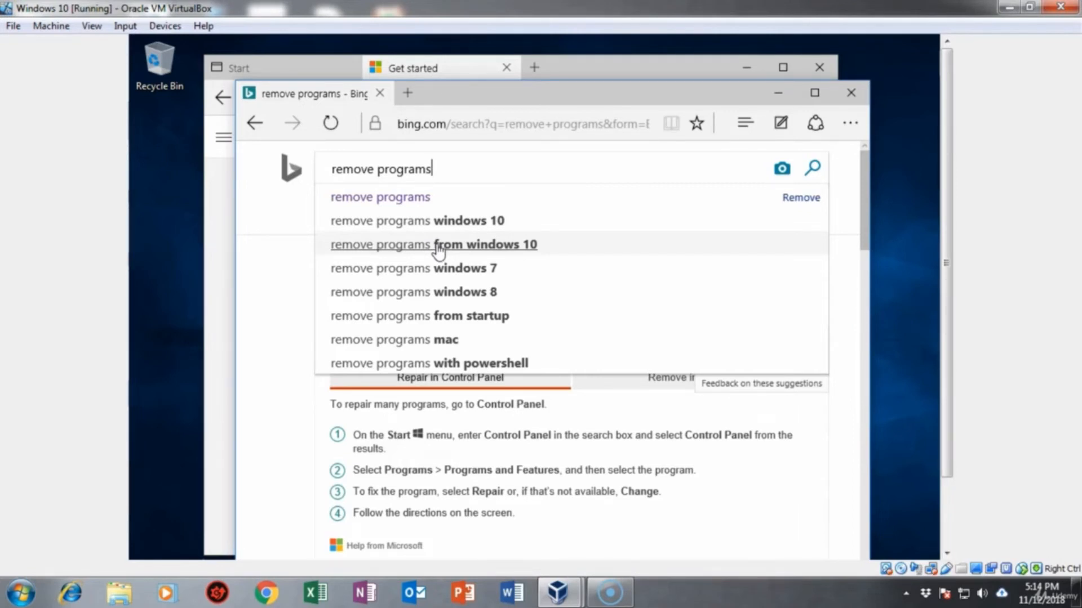
pyautogui.click(439, 252)
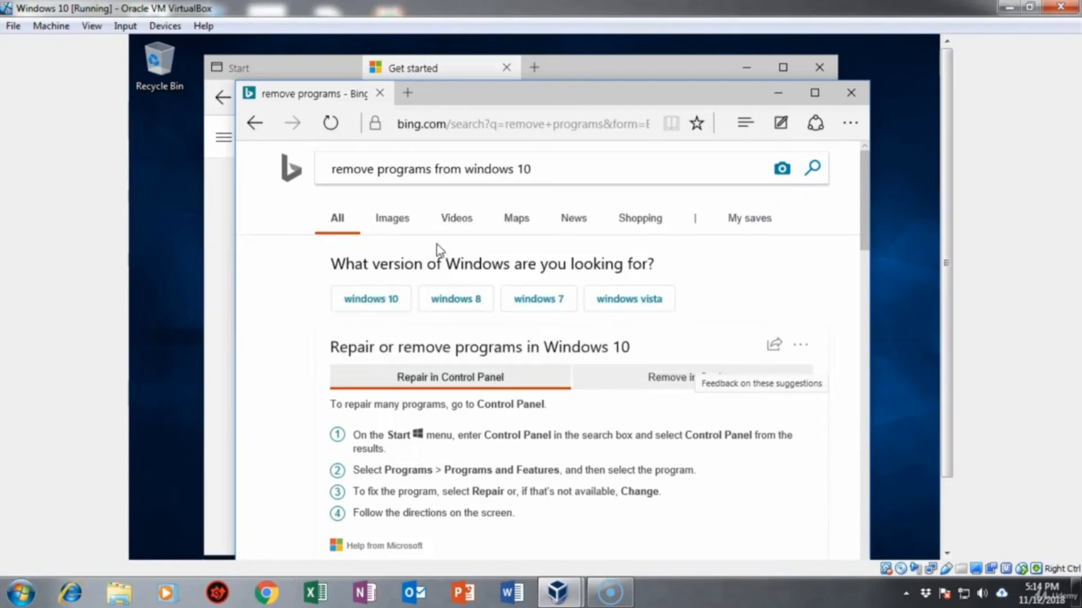
pyautogui.click(534, 171)
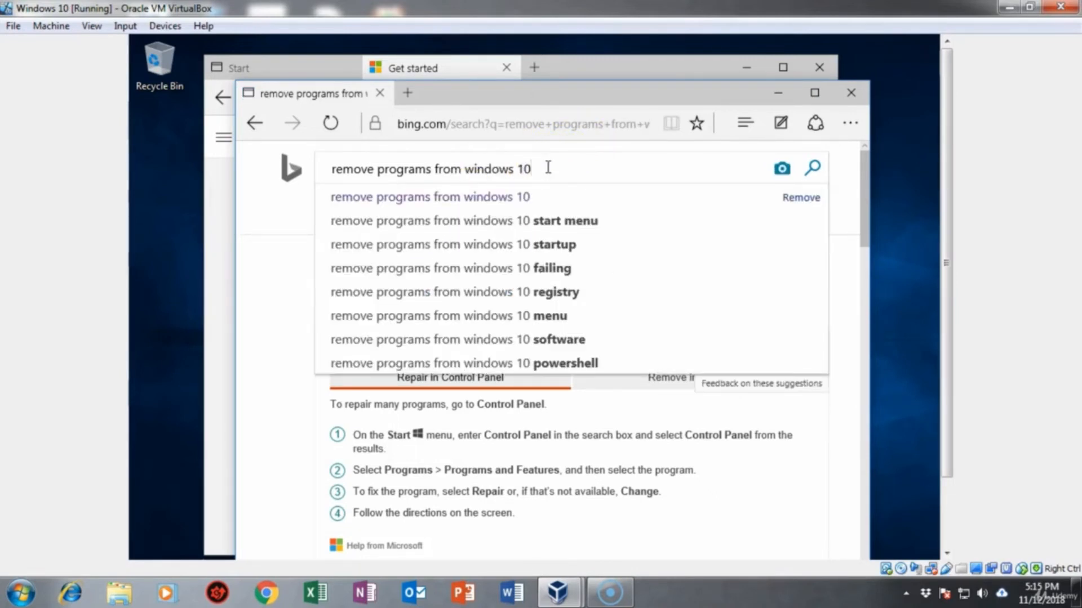
pyautogui.click(570, 363)
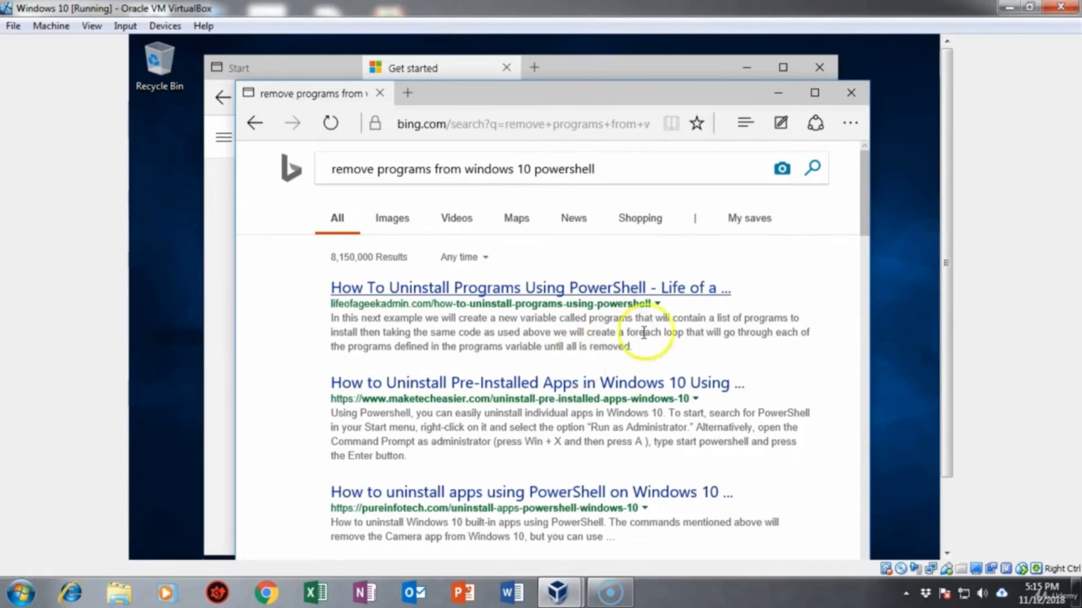
# - Open the Pureinfotech article on uninstalling Windows 10 apps using PowerShell and read down to the Get-AppxPackage commands
pyautogui.scroll(-5, 653, 332)
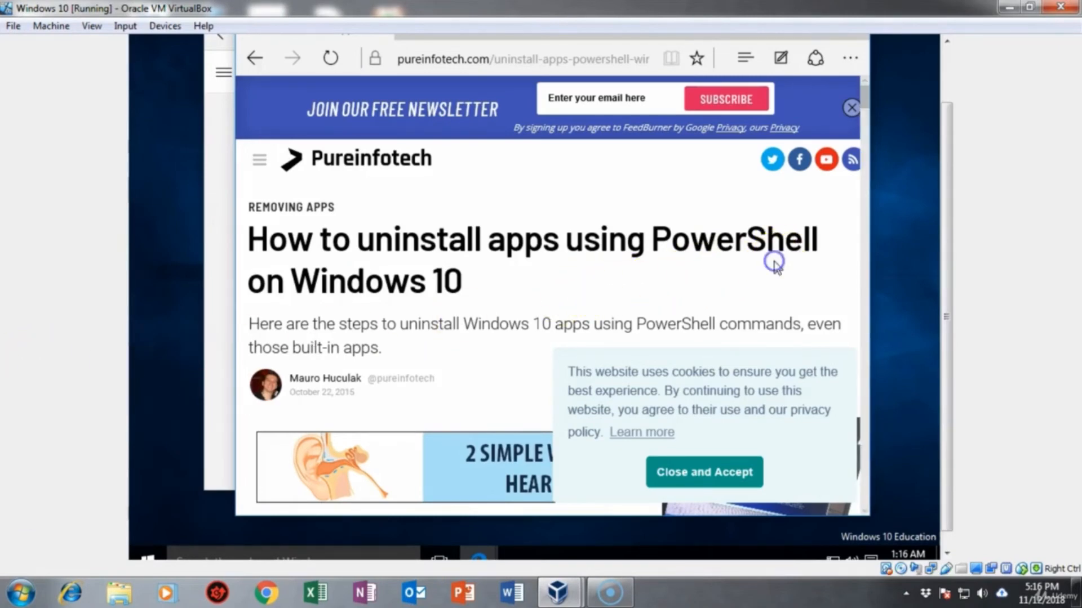
pyautogui.scroll(-4, 776, 266)
pyautogui.scroll(-3, 776, 268)
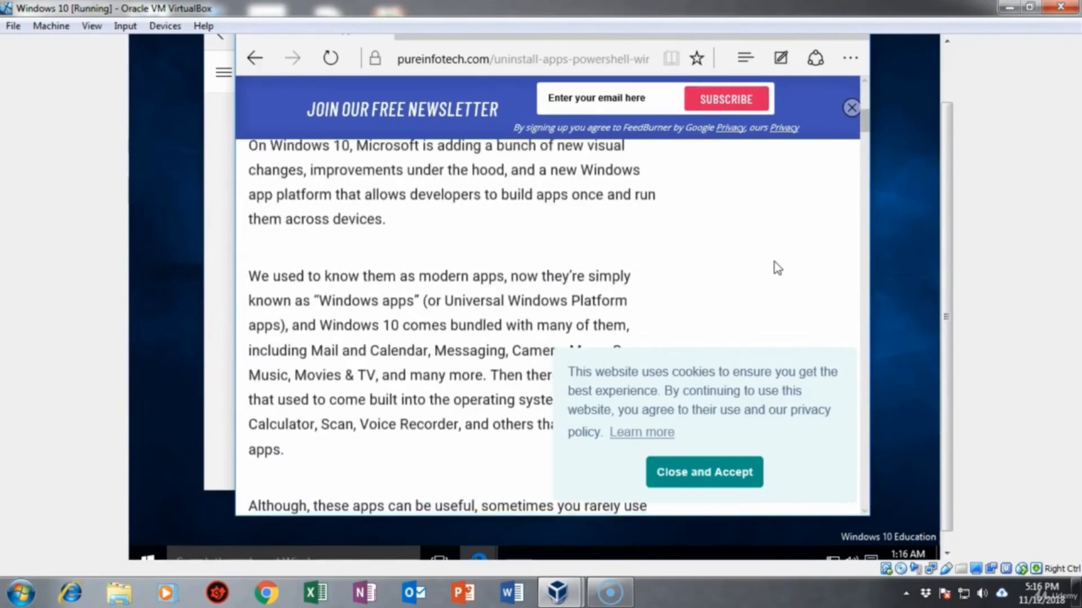
pyautogui.scroll(-3, 776, 264)
pyautogui.scroll(-10, 773, 262)
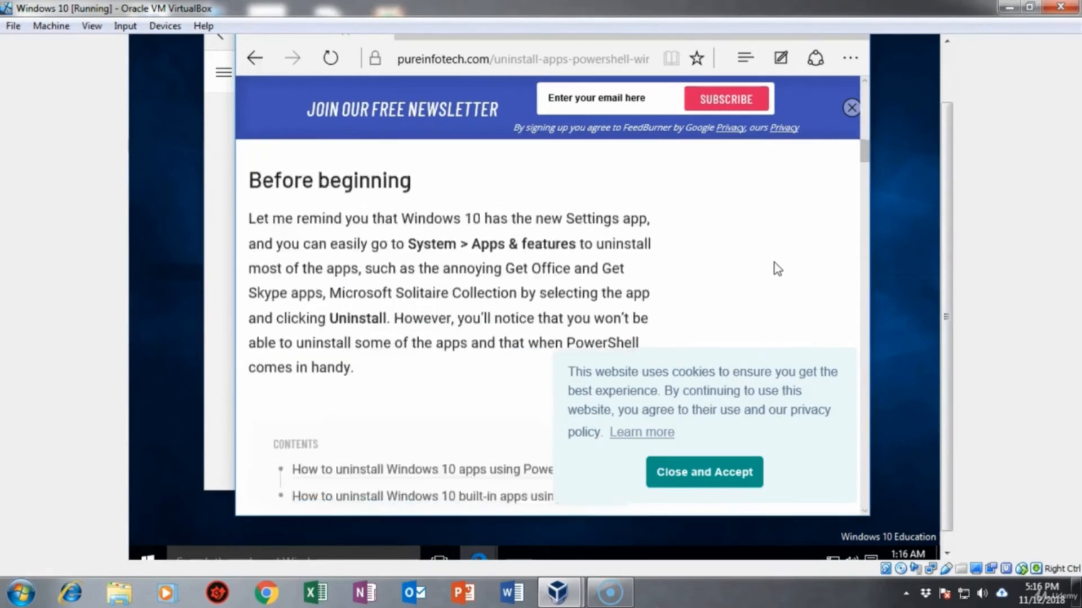
pyautogui.scroll(-10, 774, 264)
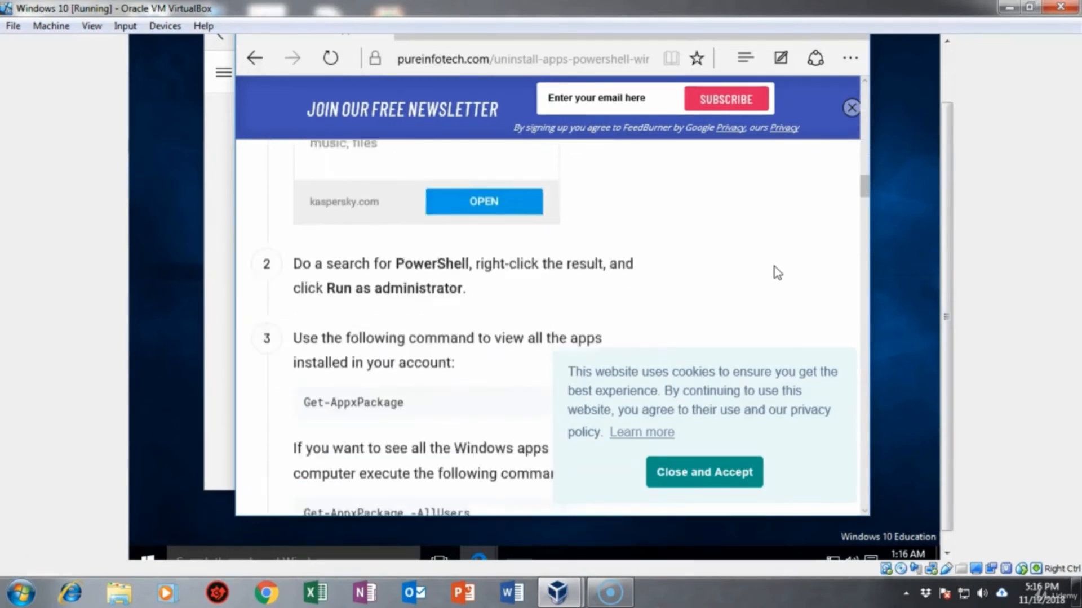
# - Find the Get-AppxPackage removal command for Microsoft.WindowsAlarms in the article and launch Windows PowerShell as administrator by searching for "powershell"
pyautogui.scroll(3, 774, 266)
pyautogui.scroll(-4, 774, 266)
pyautogui.scroll(-4, 774, 266)
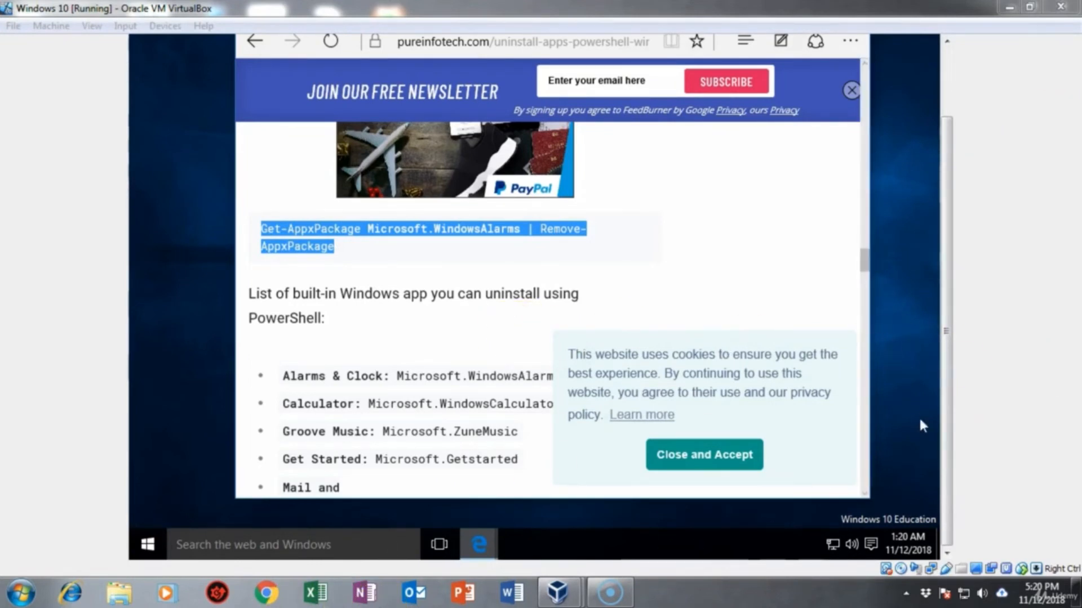
pyautogui.click(471, 365)
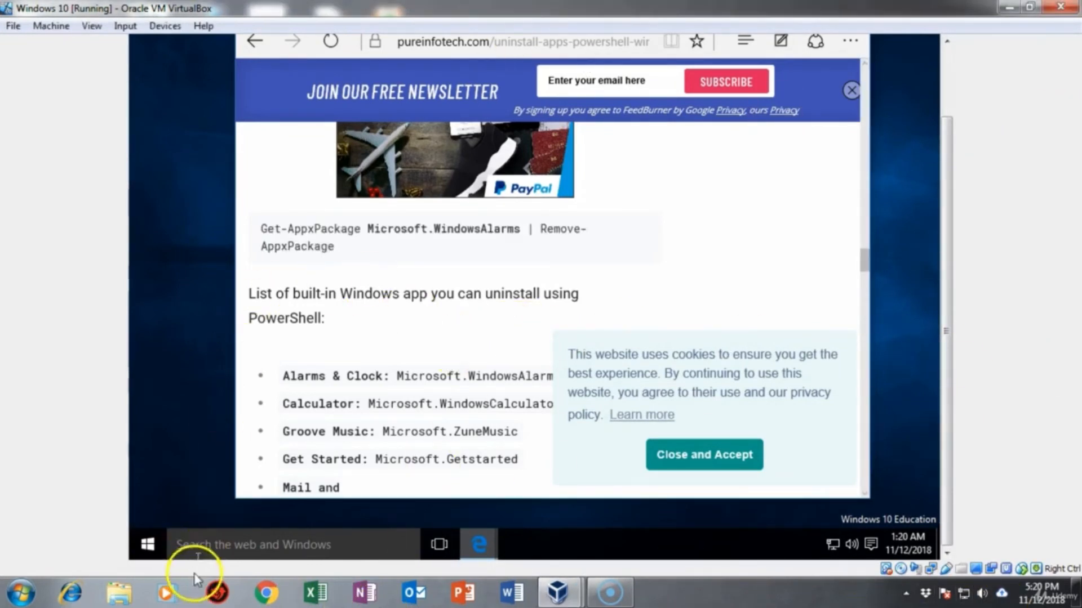
pyautogui.click(195, 544)
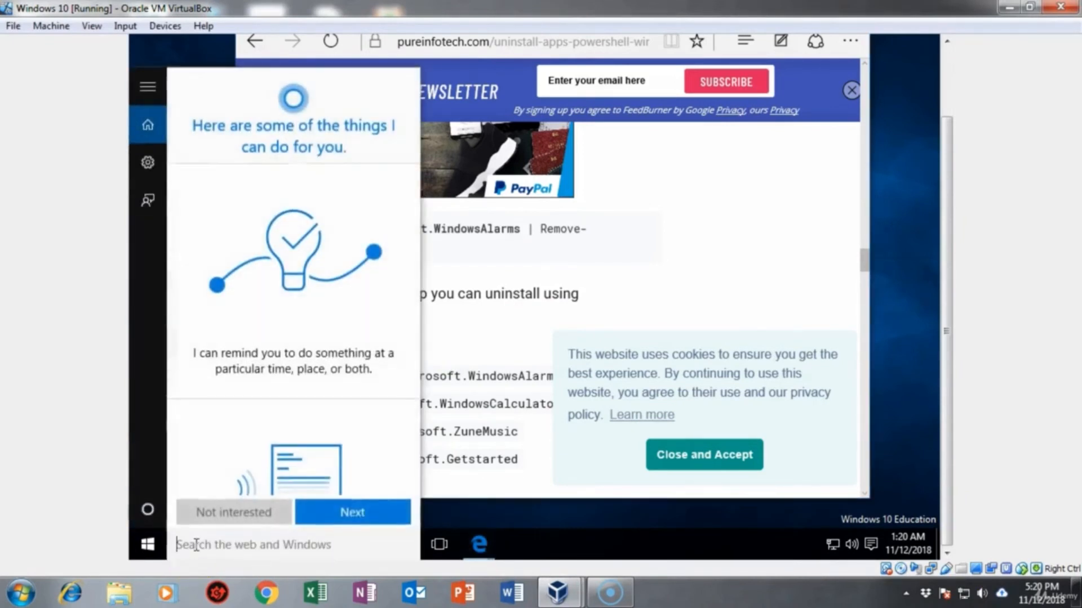
pyautogui.write('powershell')
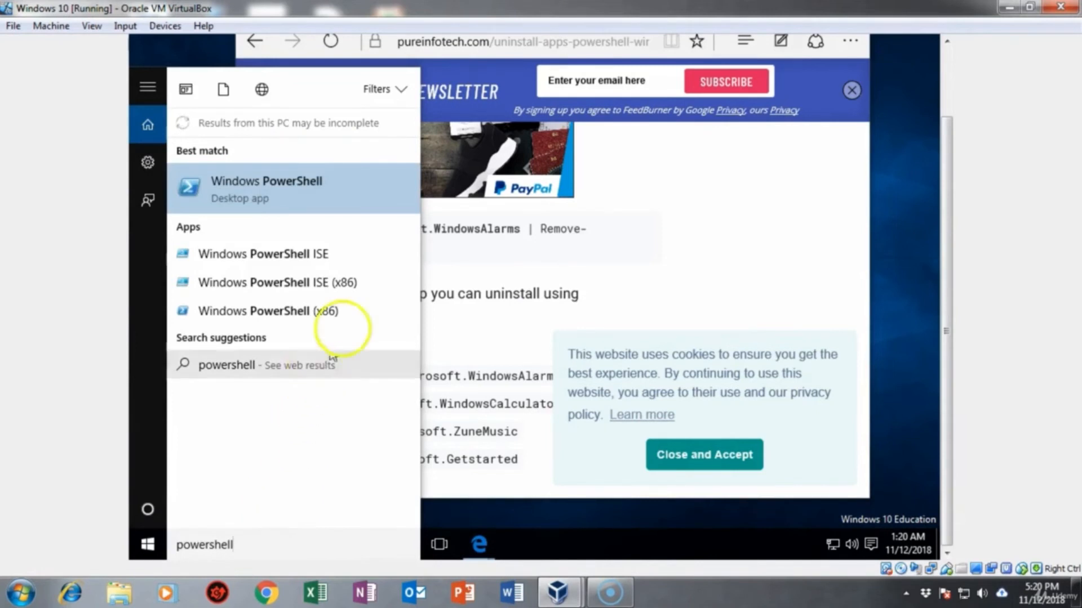
pyautogui.click(302, 182)
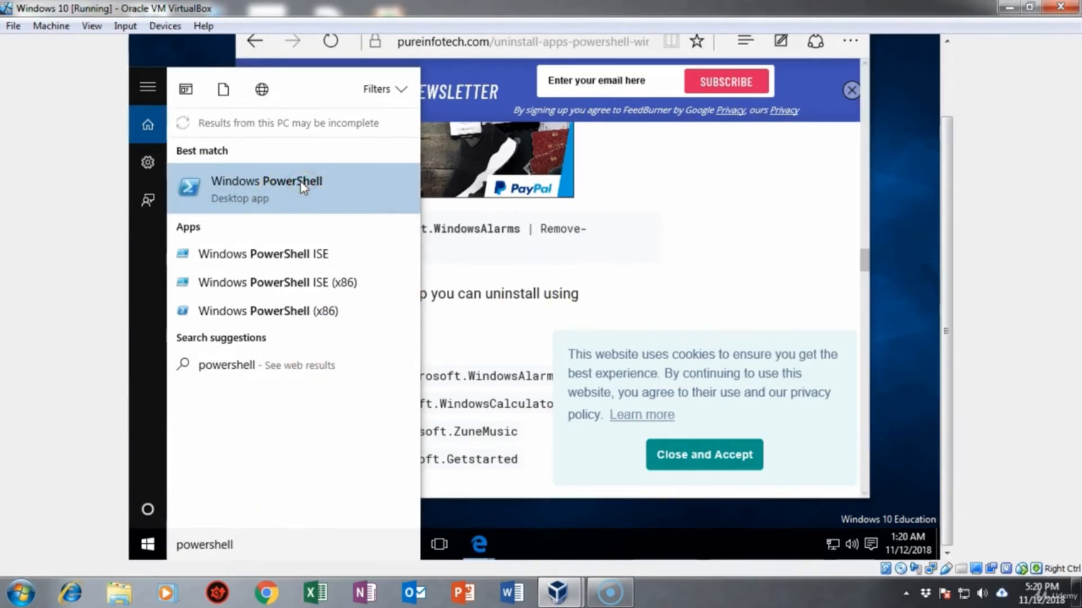
pyautogui.click(303, 188)
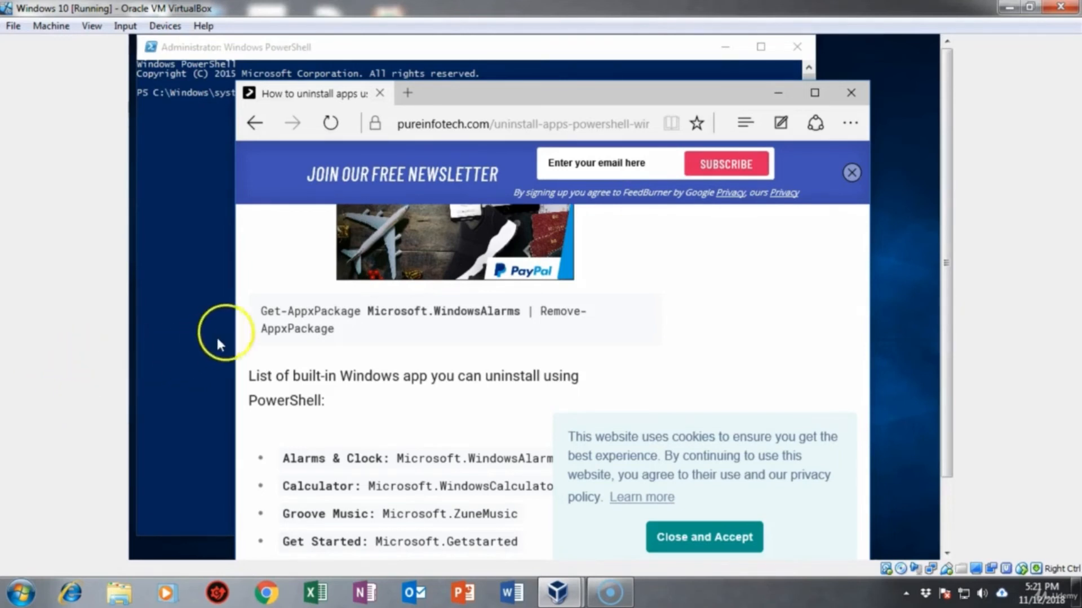
# - Copy the command "Get-AppxPackage Microsoft.WindowsAlarms | Remove-AppxPackage" from the article and run it in the administrator PowerShell window
pyautogui.moveTo(262, 313); pyautogui.dragTo(334, 337)
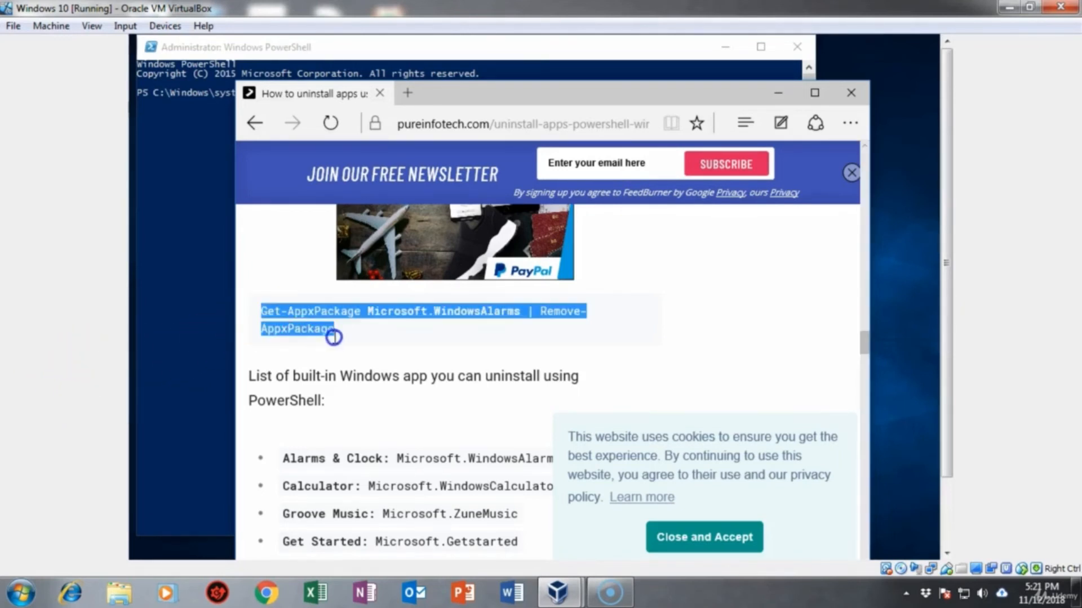
pyautogui.rightClick(306, 326)
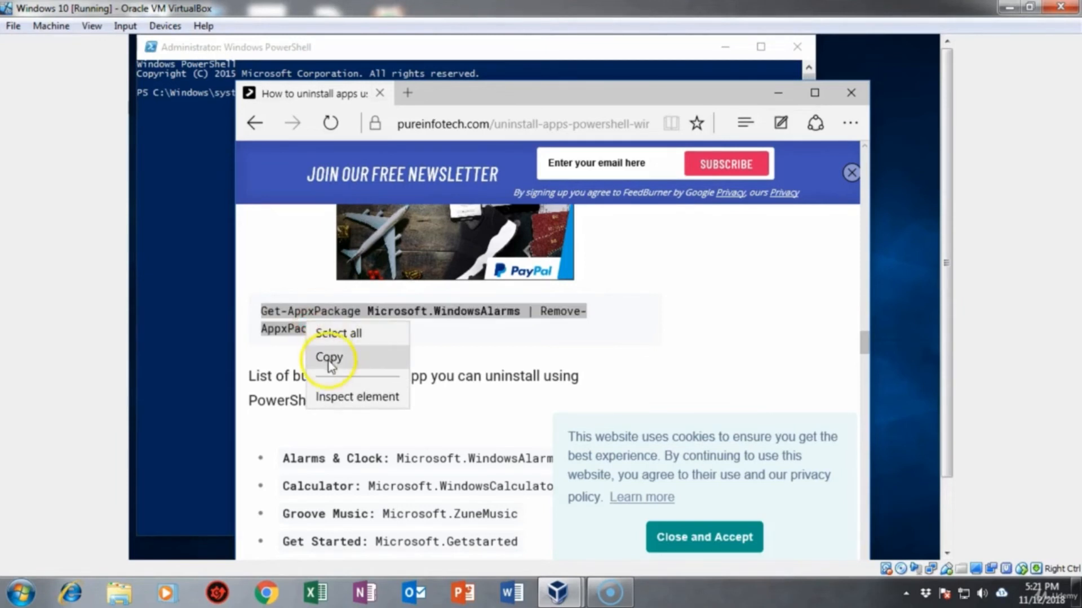
pyautogui.click(328, 359)
pyautogui.click(202, 169)
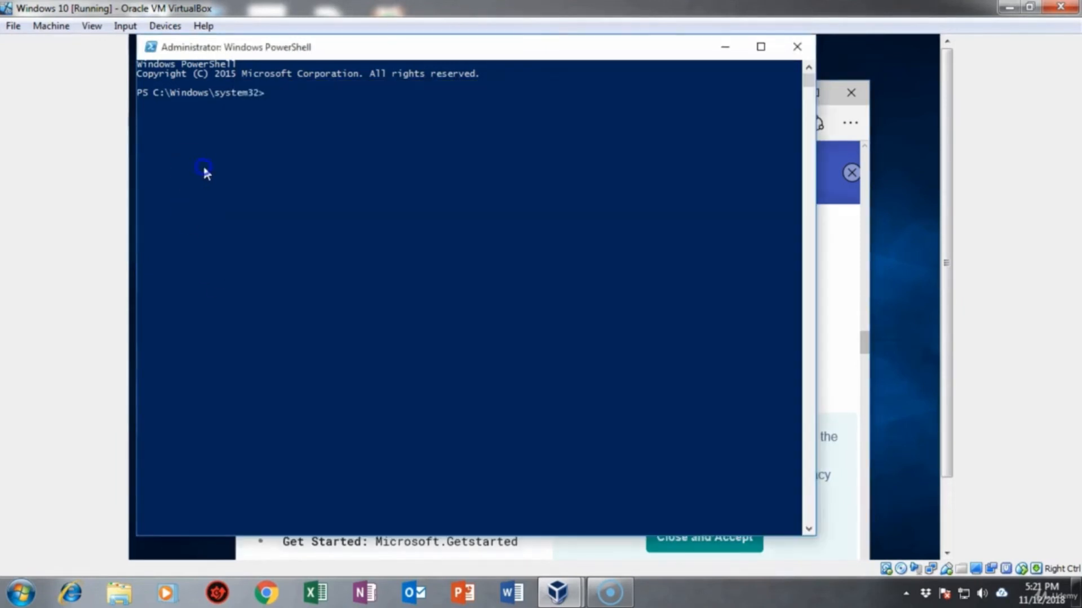
pyautogui.rightClick(275, 93)
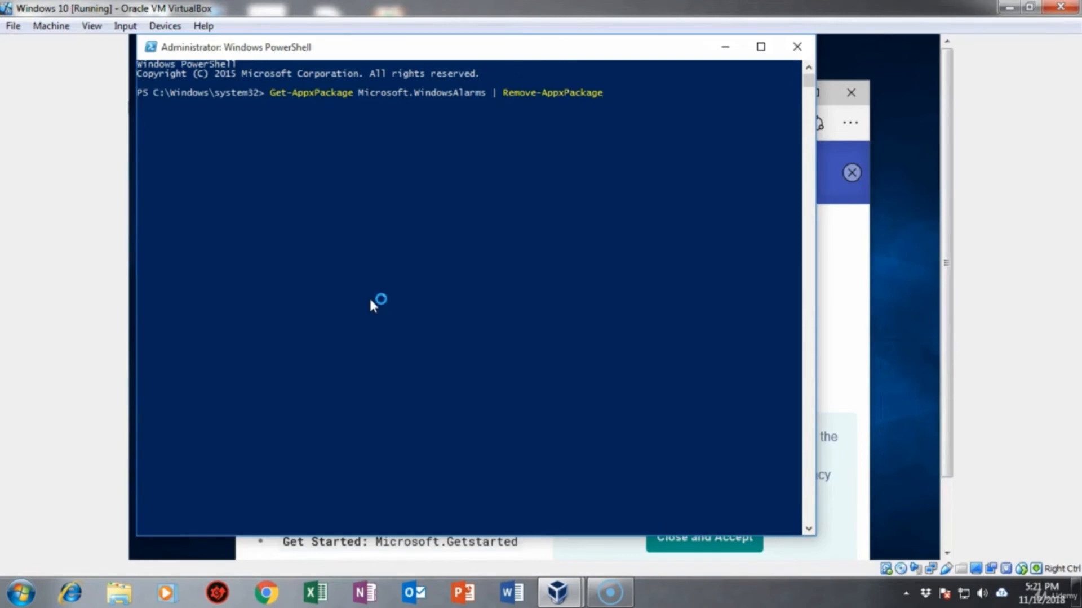
pyautogui.press('Return')
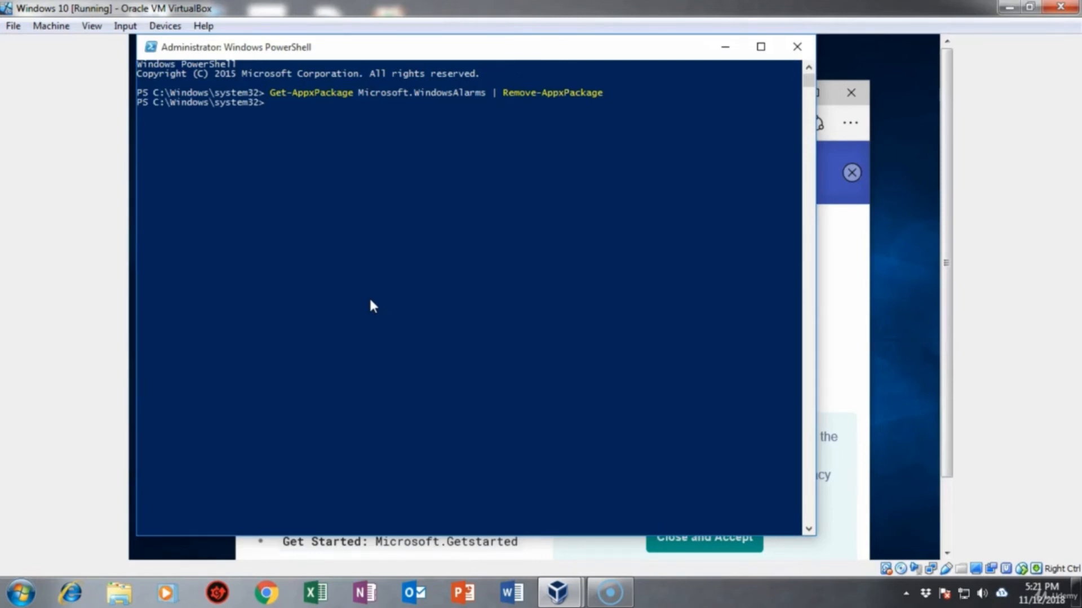
pyautogui.click(370, 302)
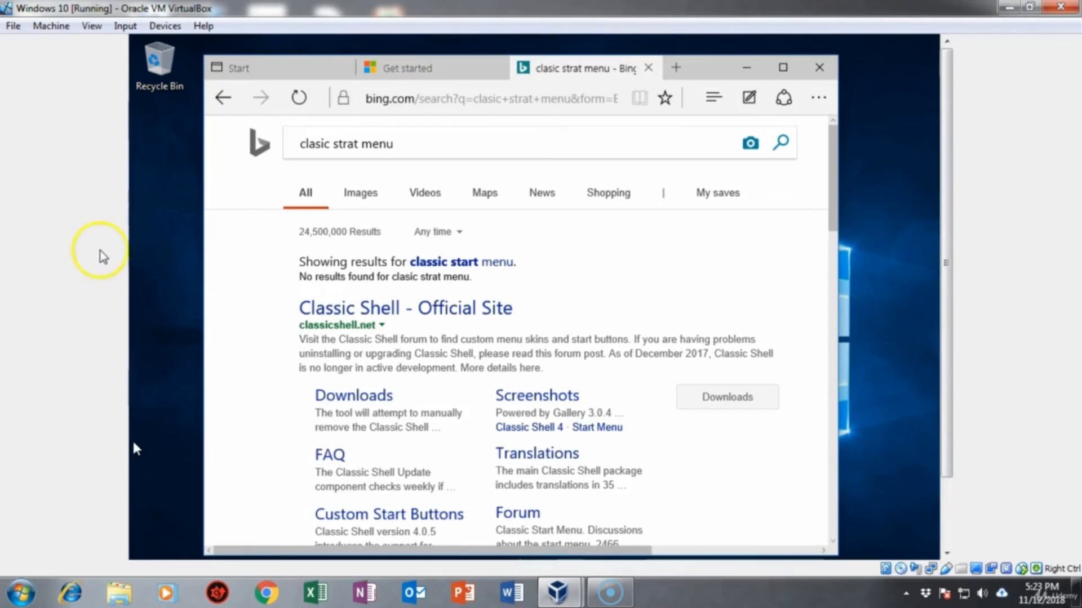
# - Open the official Classic Shell site from the search results and download the English Windows installer, version 4.3.1, from FossHub
pyautogui.click(345, 312)
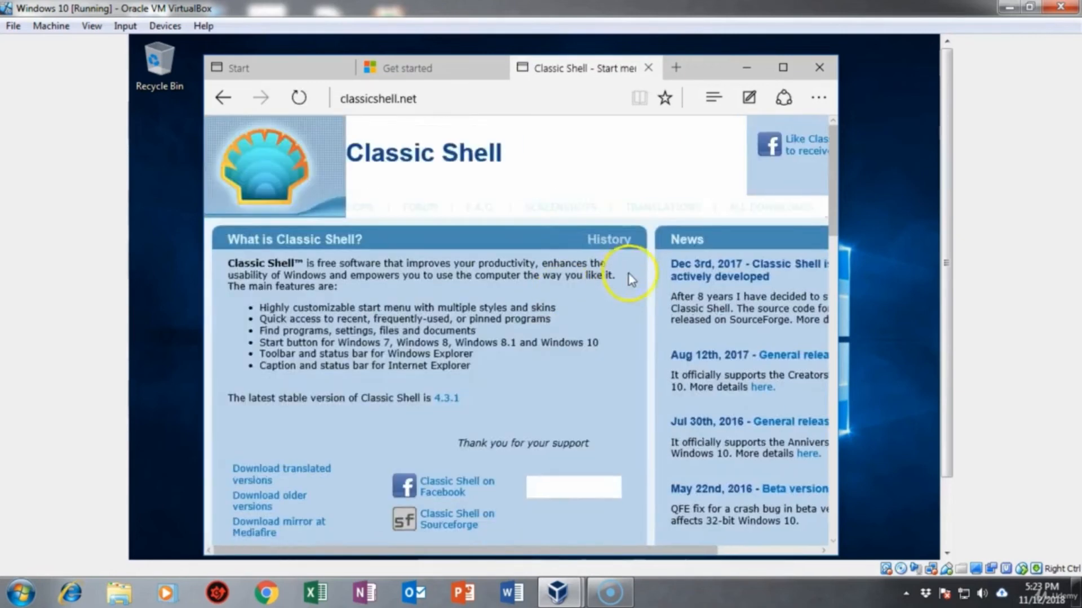
pyautogui.click(273, 433)
pyautogui.click(275, 432)
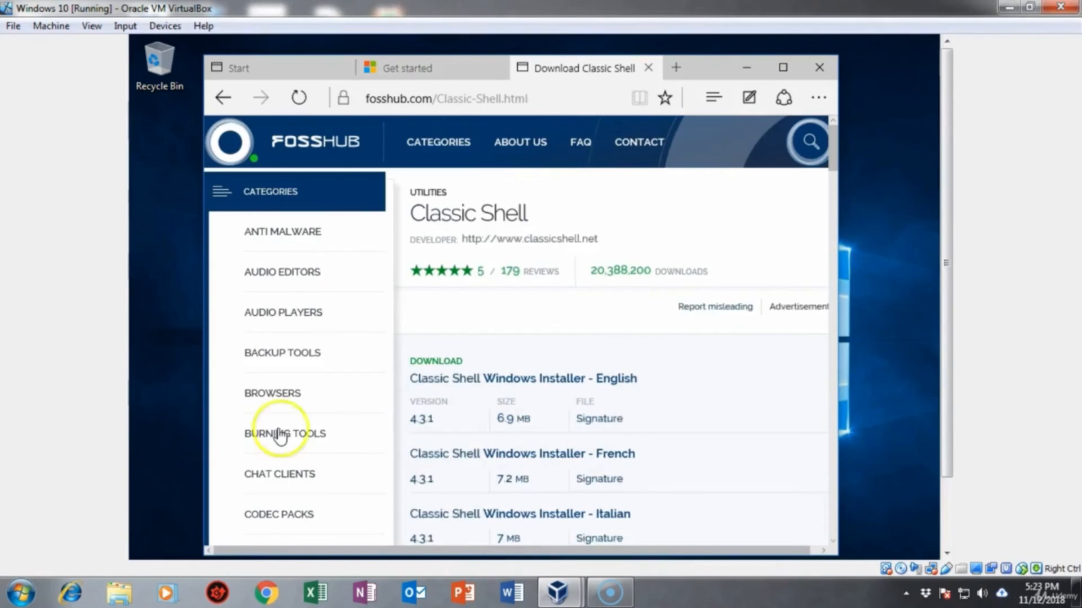
pyautogui.scroll(-2, 620, 350)
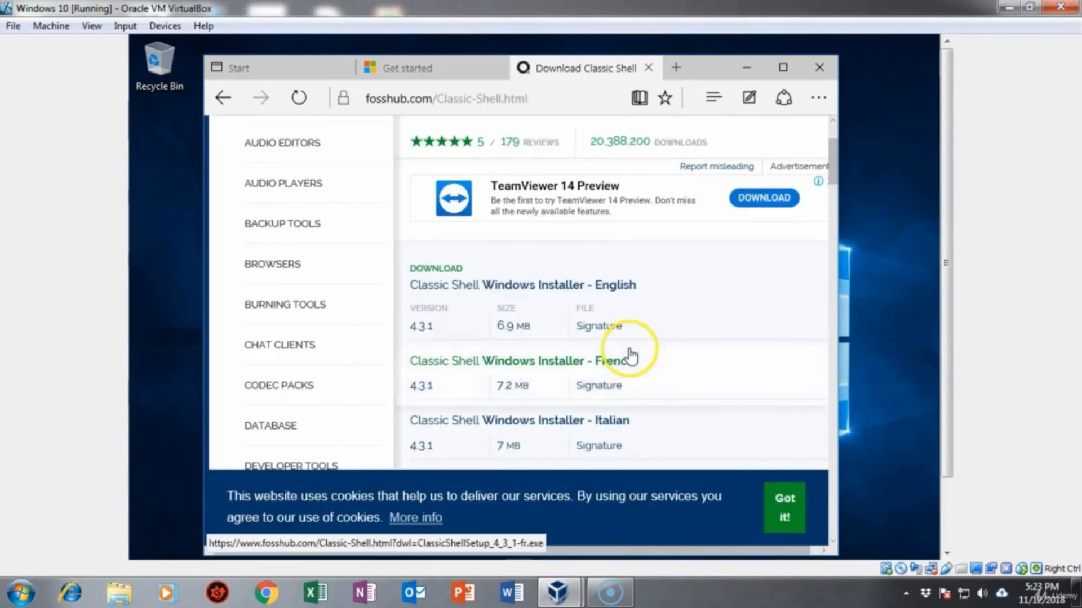
pyautogui.click(549, 284)
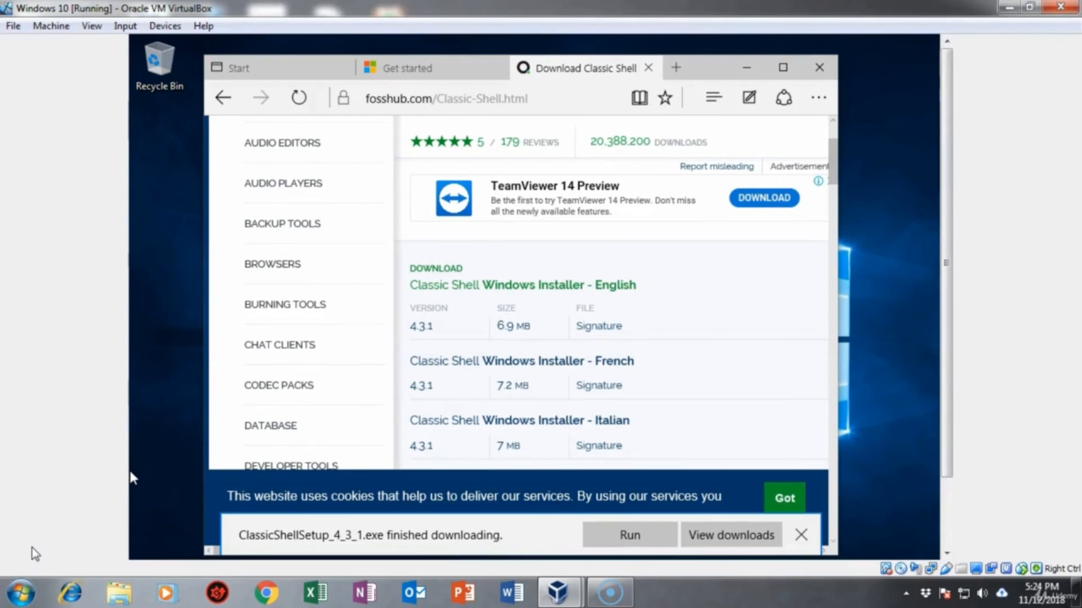
# - Run ClassicShellSetup_4_3_1.exe, accept the licence terms, and keep the default features and install location
pyautogui.click(631, 535)
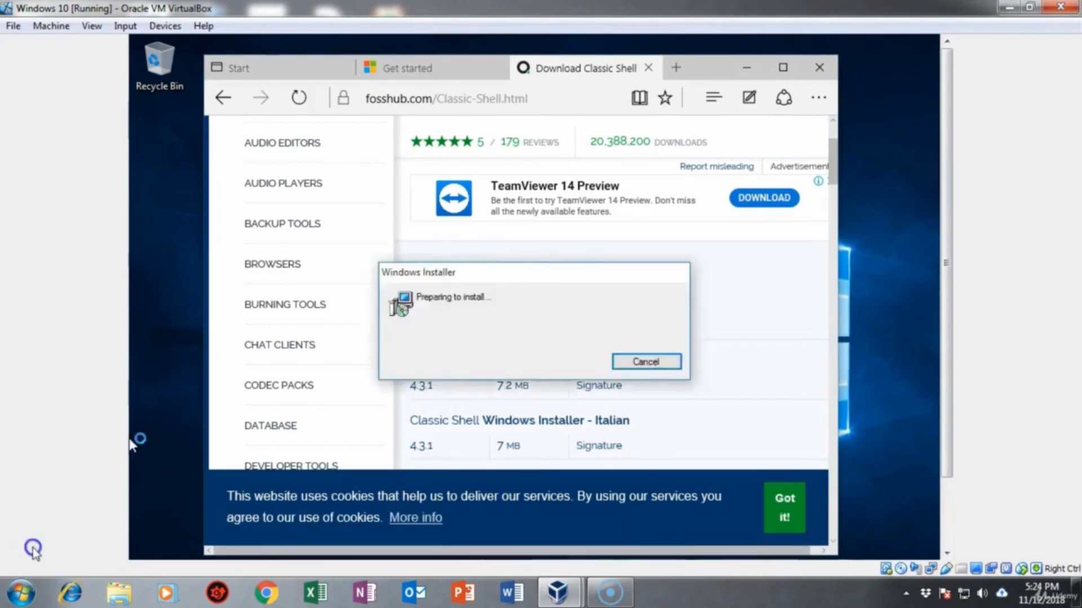
pyautogui.click(620, 454)
pyautogui.click(453, 416)
pyautogui.click(625, 459)
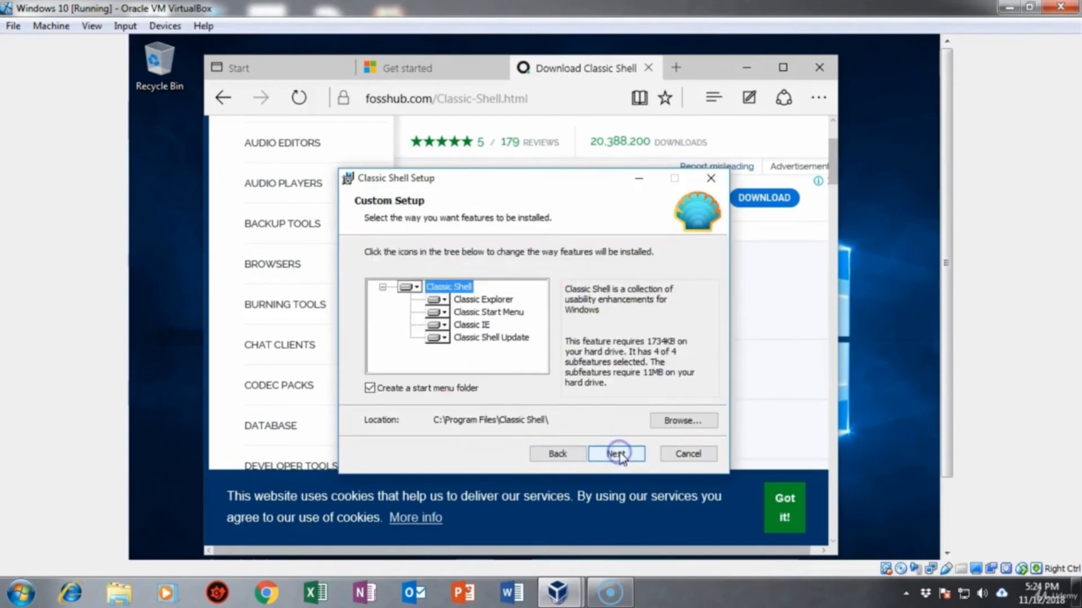
pyautogui.click(620, 455)
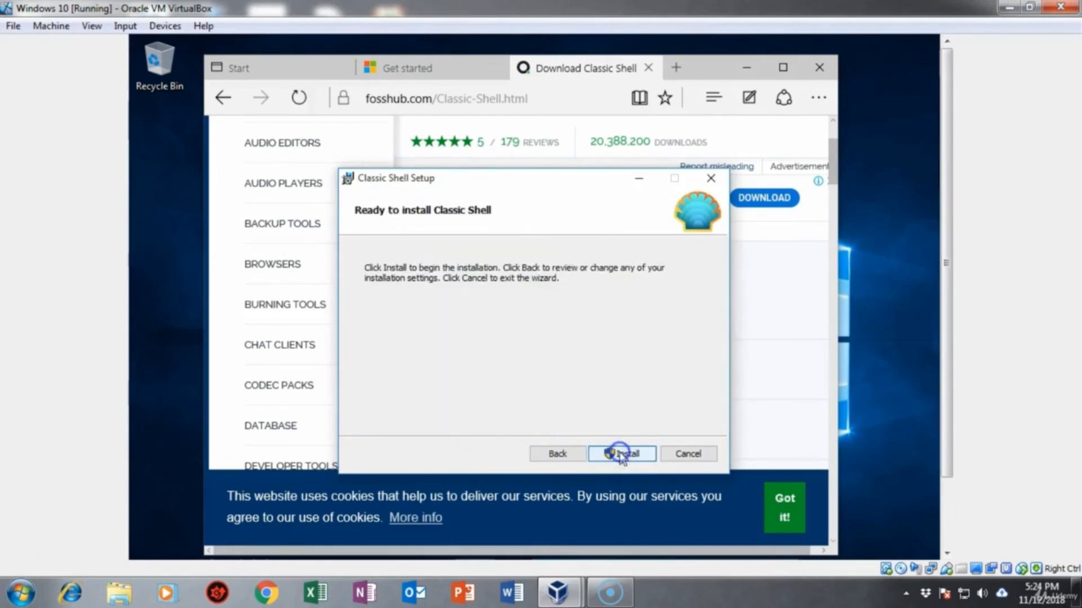
# - Install Classic Shell, allow it to make changes in User Account Control, and finish the setup wizard
pyautogui.click(619, 454)
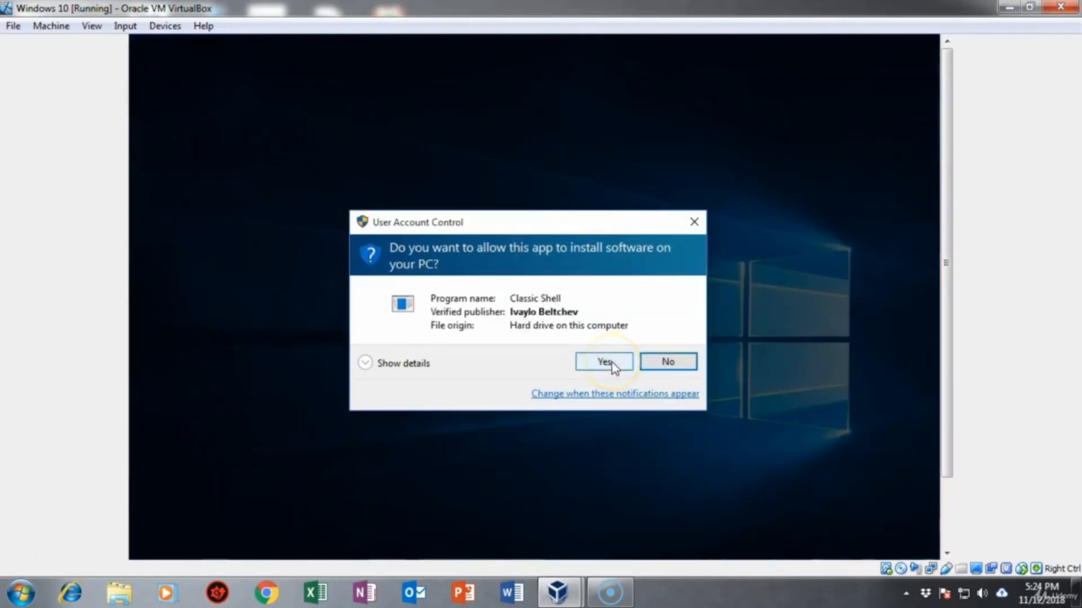
pyautogui.click(612, 363)
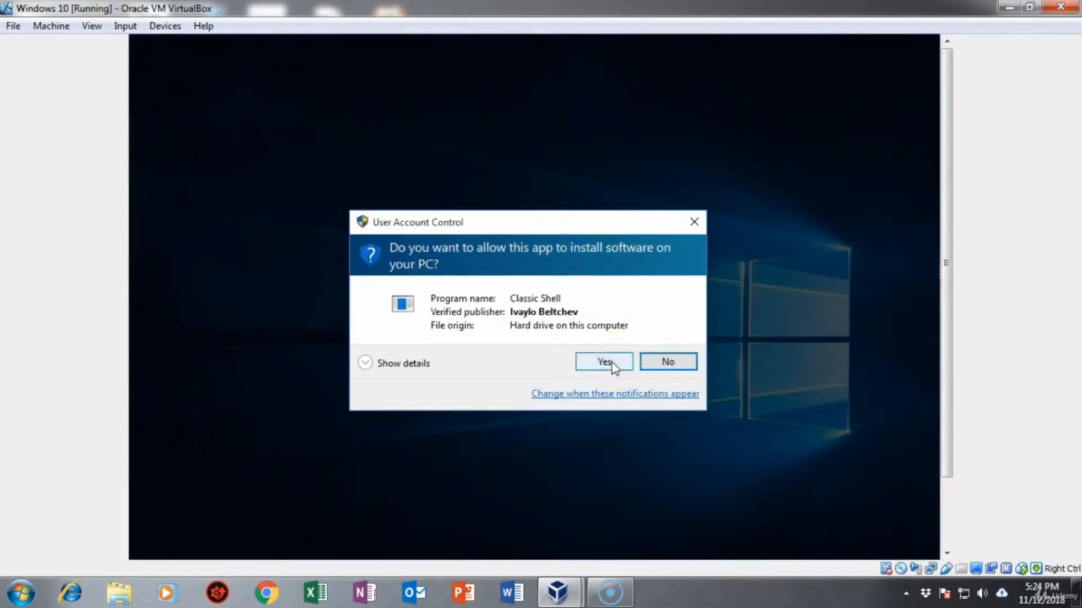
pyautogui.click(612, 363)
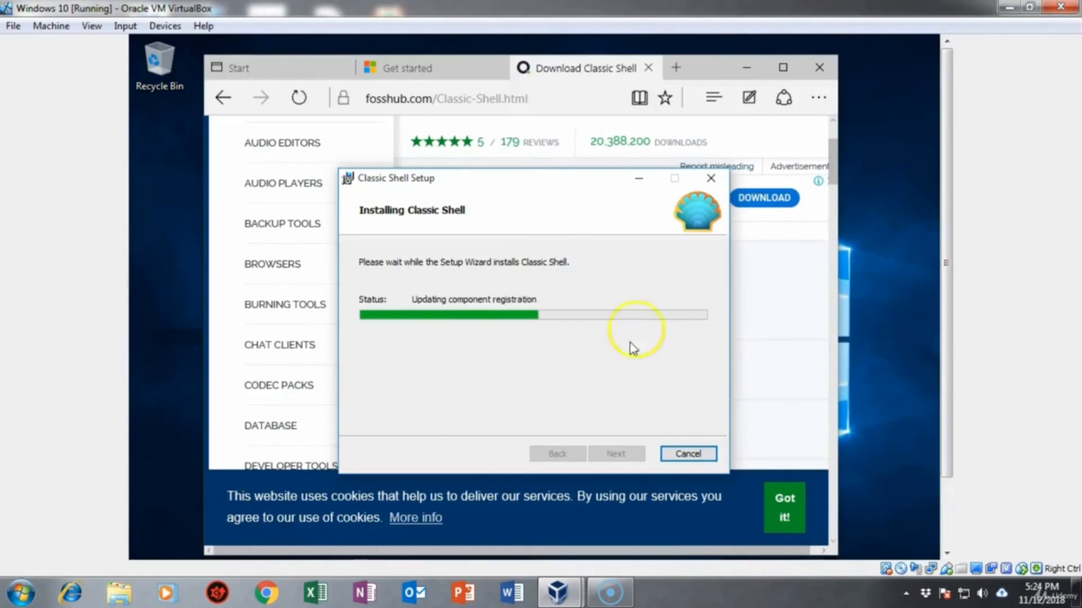
pyautogui.click(613, 455)
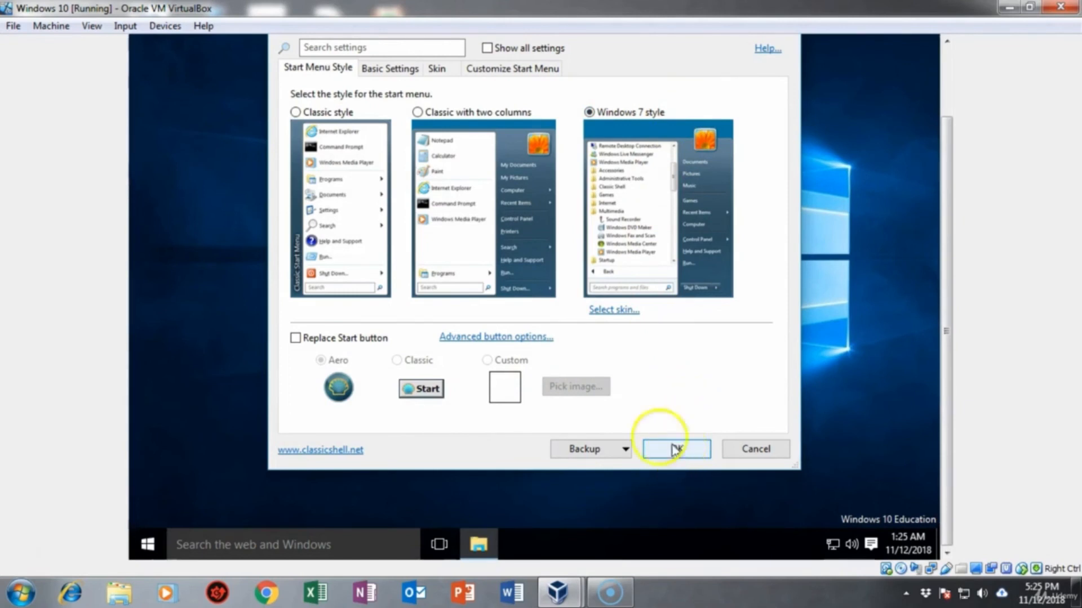
# - Replace the Start button with the Classic one, keeping the Windows 7 style menu, and check the new Start menu
pyautogui.click(294, 339)
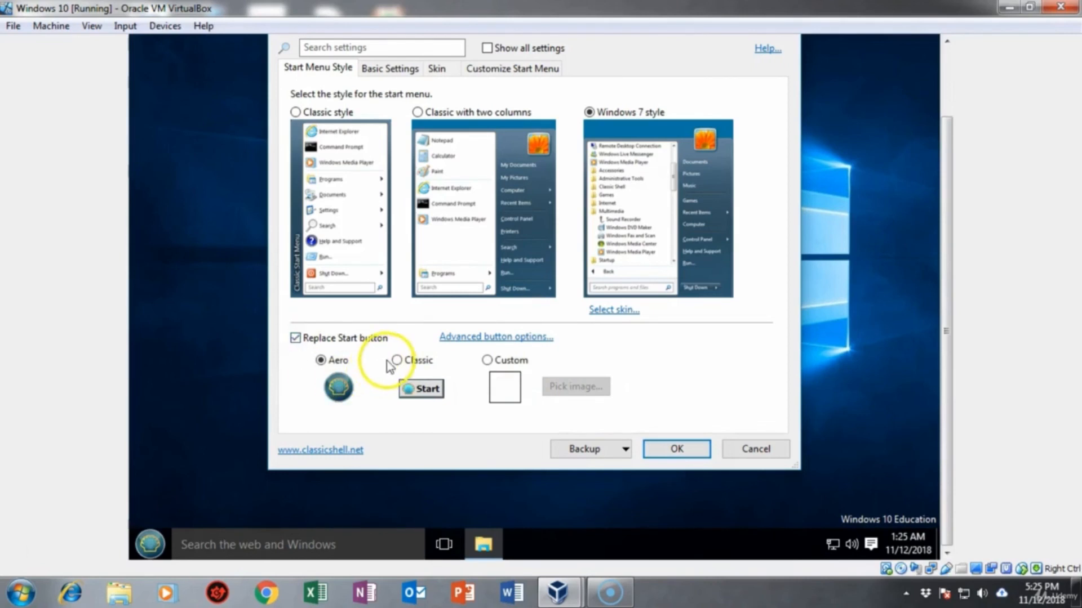
pyautogui.click(399, 361)
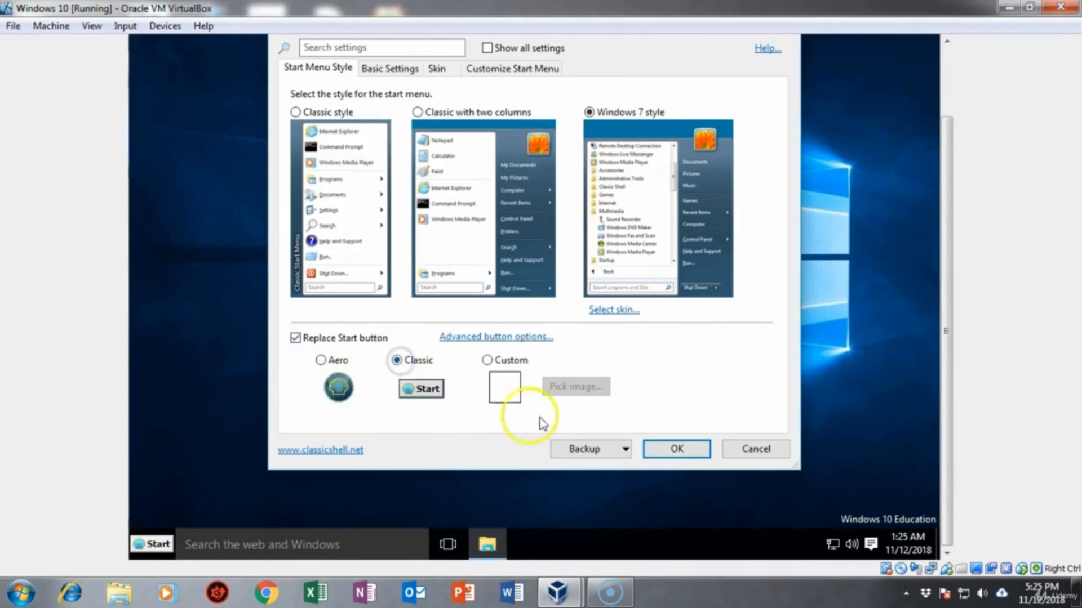
pyautogui.click(675, 449)
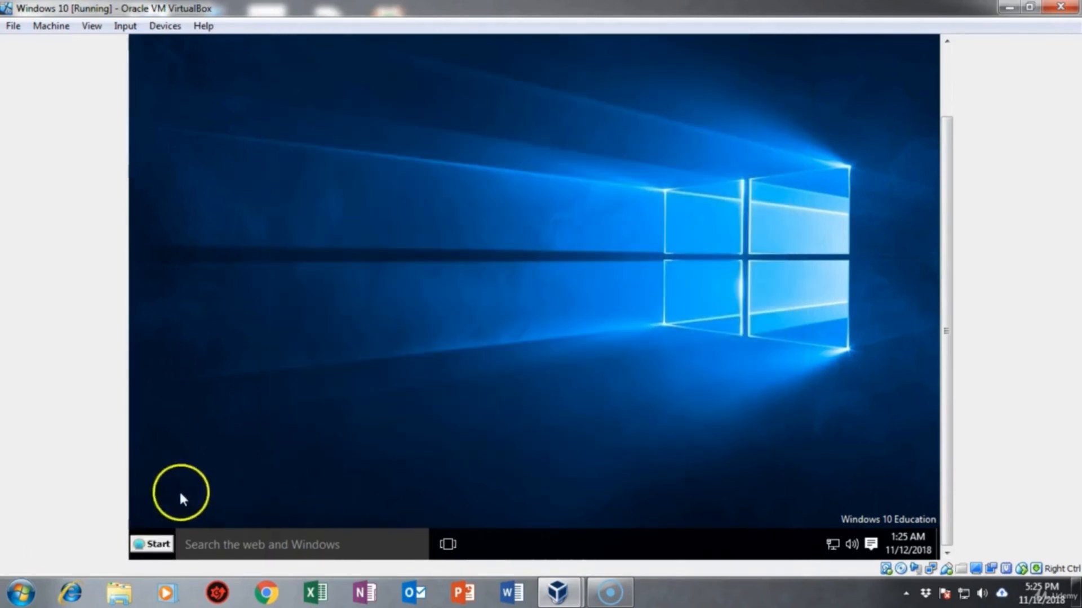
pyautogui.click(151, 545)
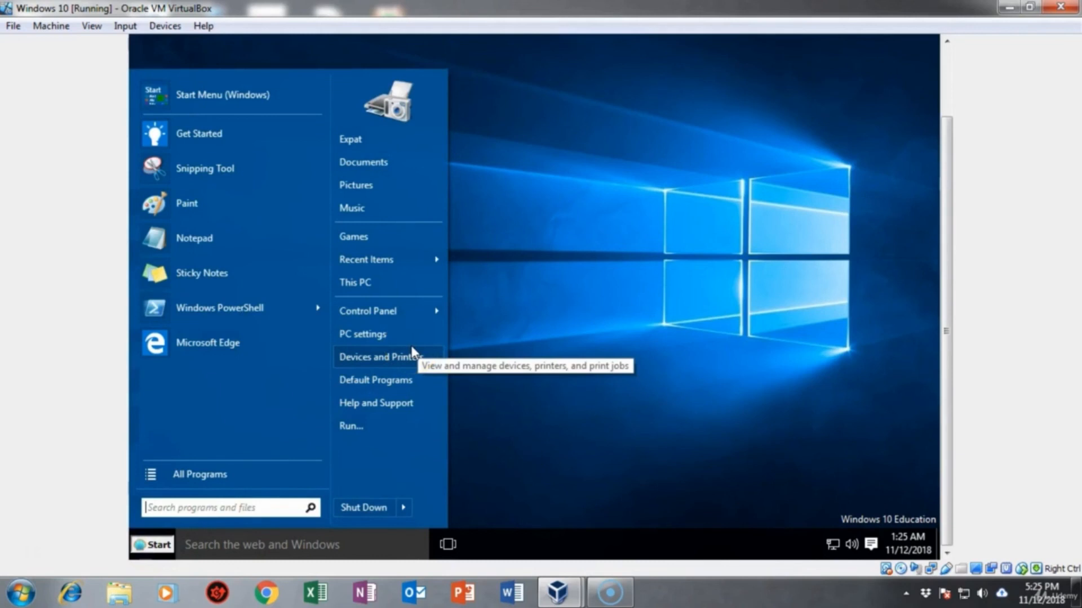
pyautogui.click(25, 546)
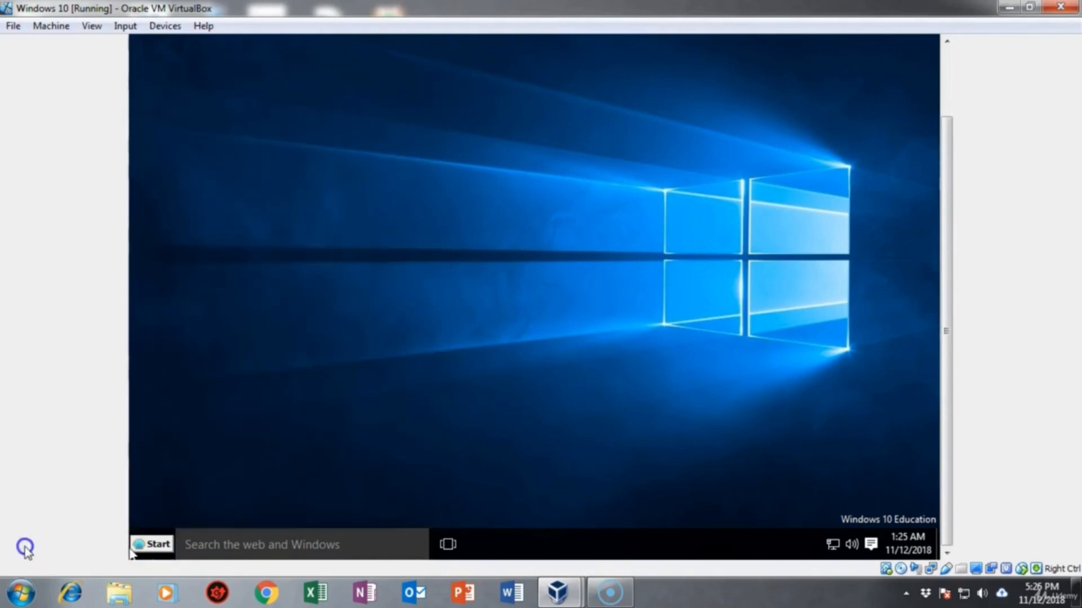